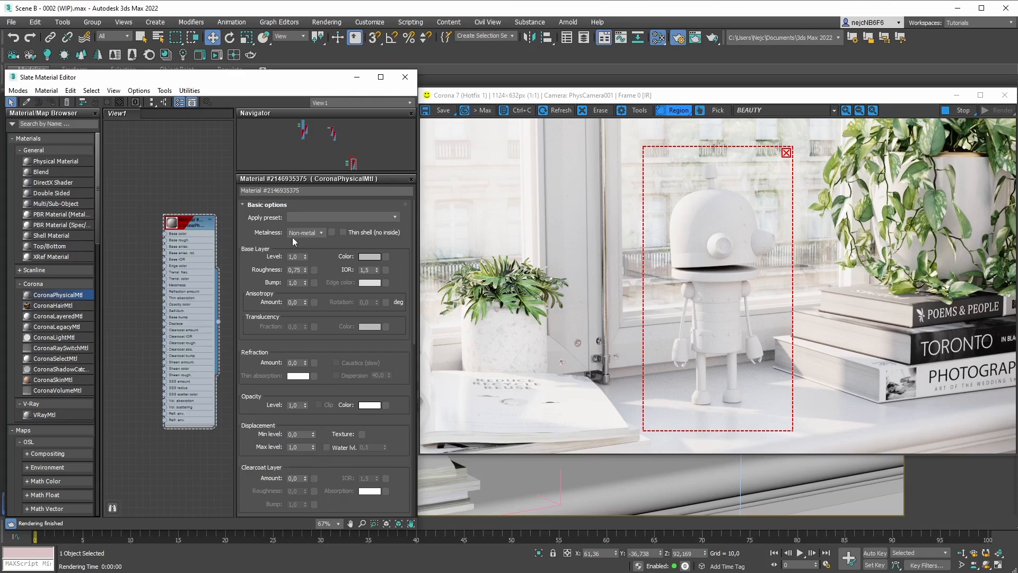
click(323, 233)
click(322, 234)
click(381, 217)
scroll(393, 316, down, 2)
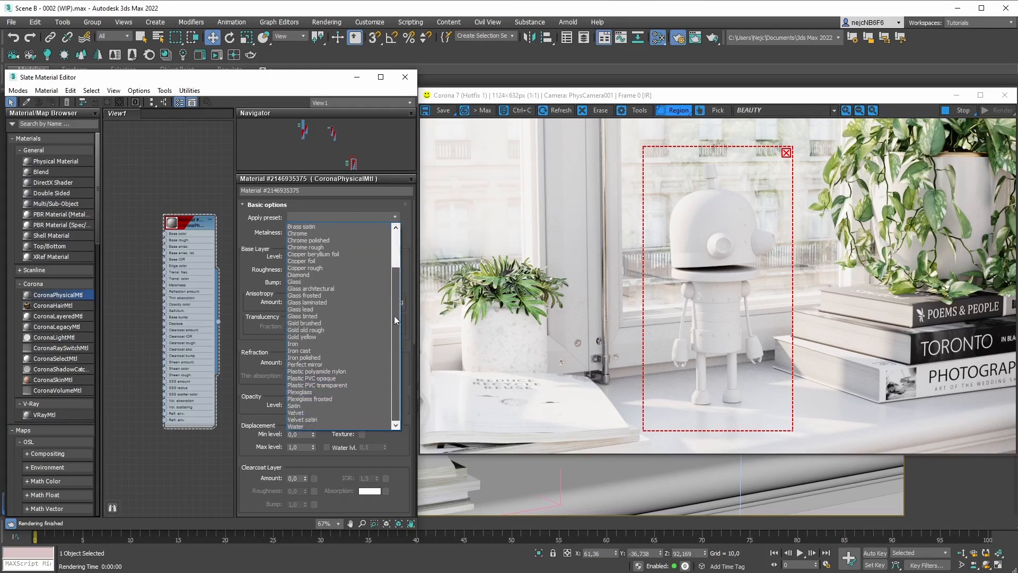
click(395, 217)
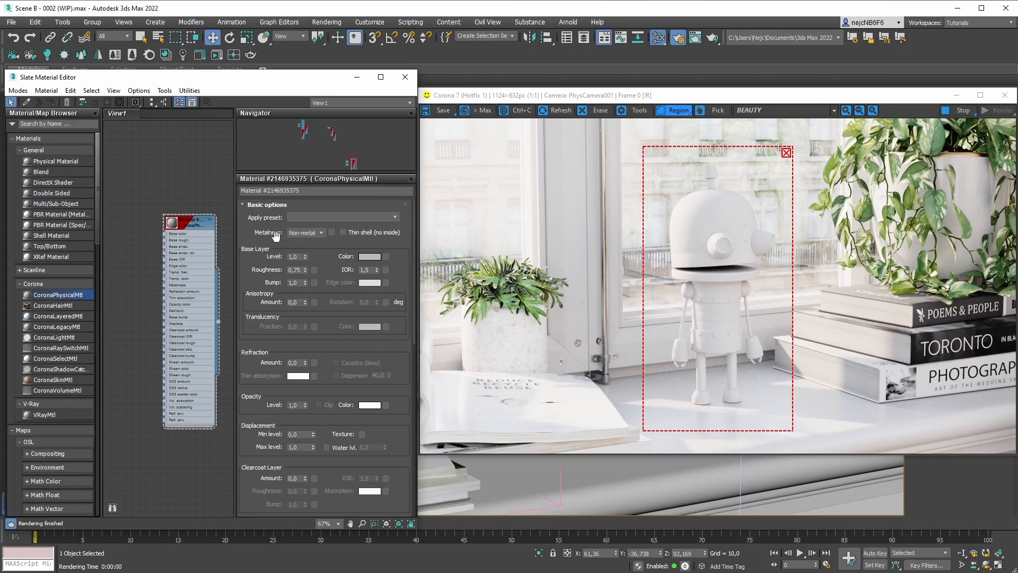
Set the physical material's metalness to Metal and its base layer roughness to 0,25.
click(321, 233)
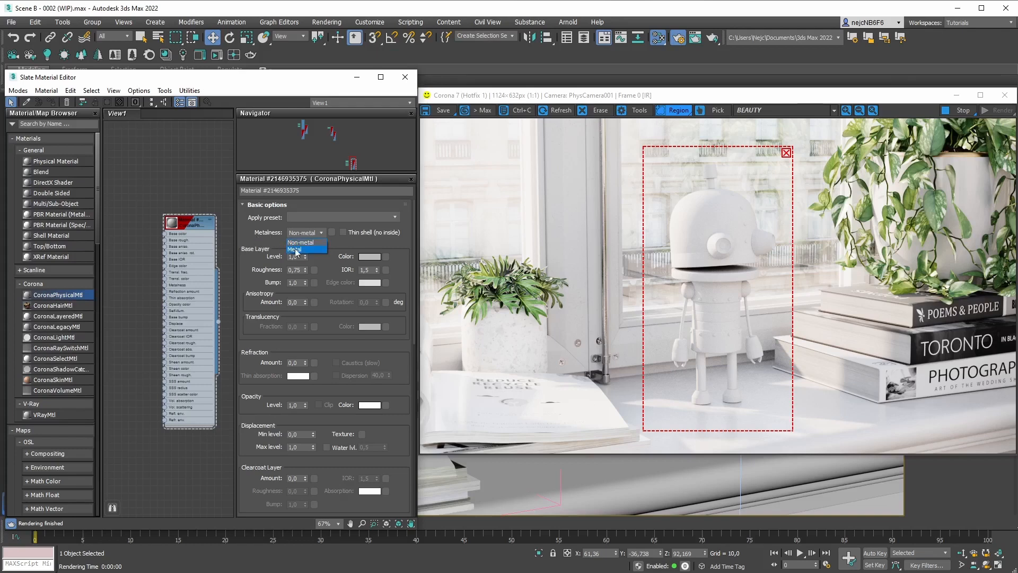
click(299, 250)
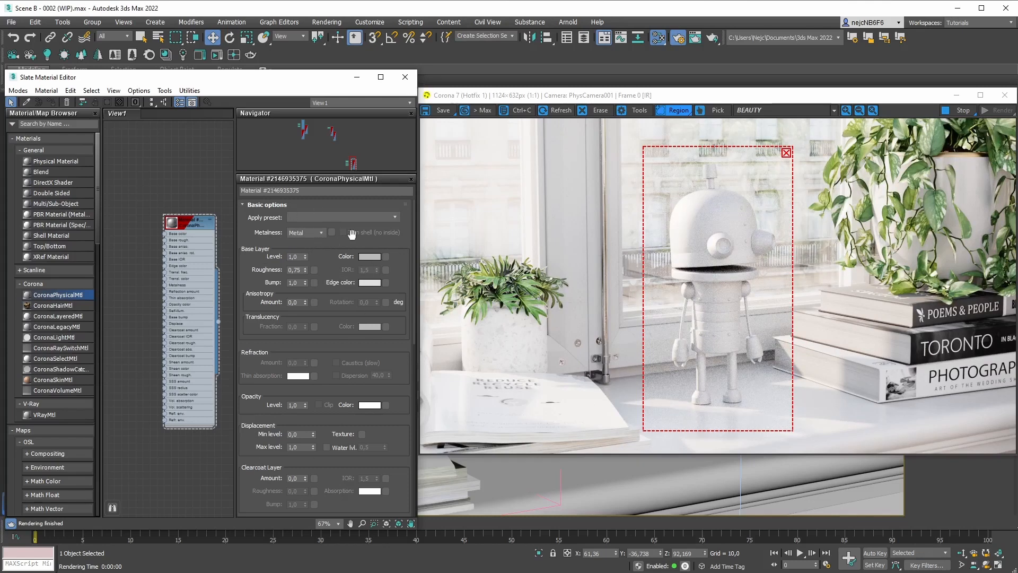
click(321, 233)
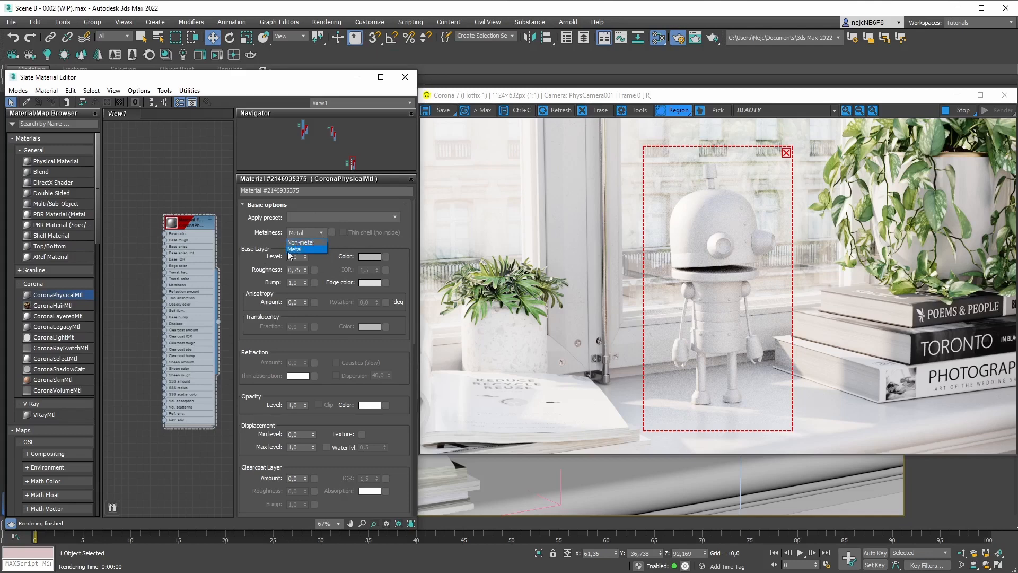
click(322, 233)
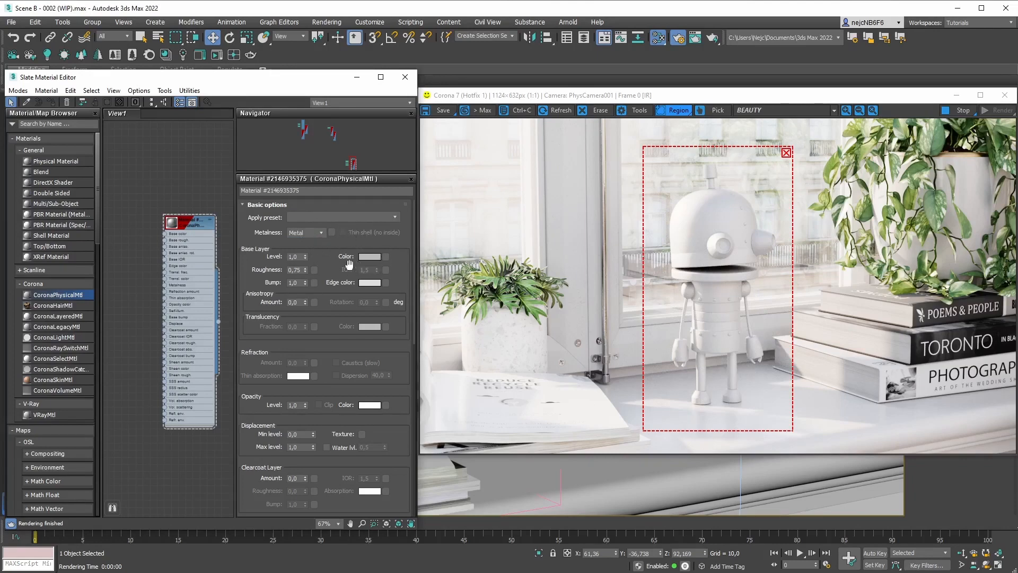
click(322, 234)
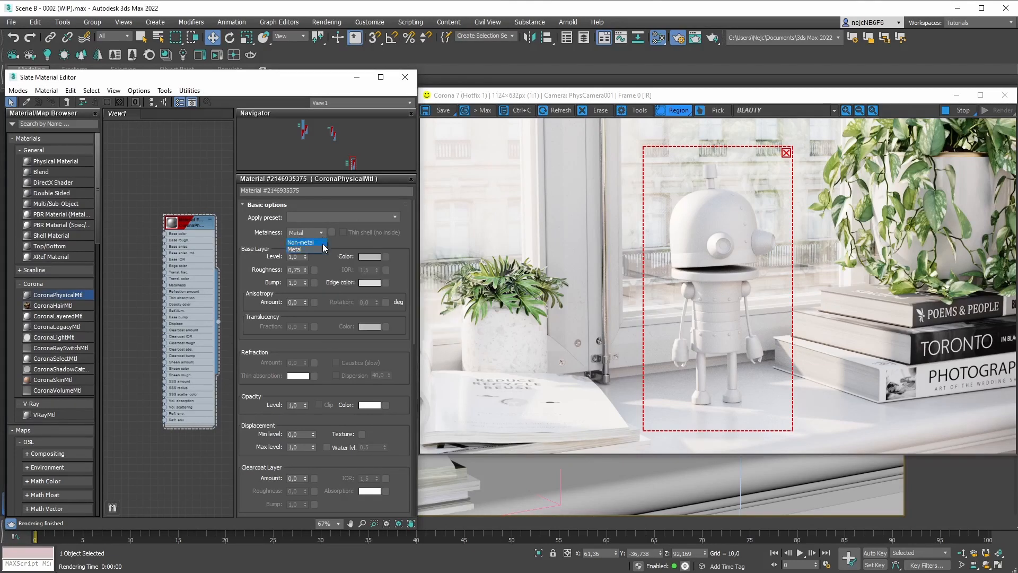
click(322, 235)
mouse_move(292, 238)
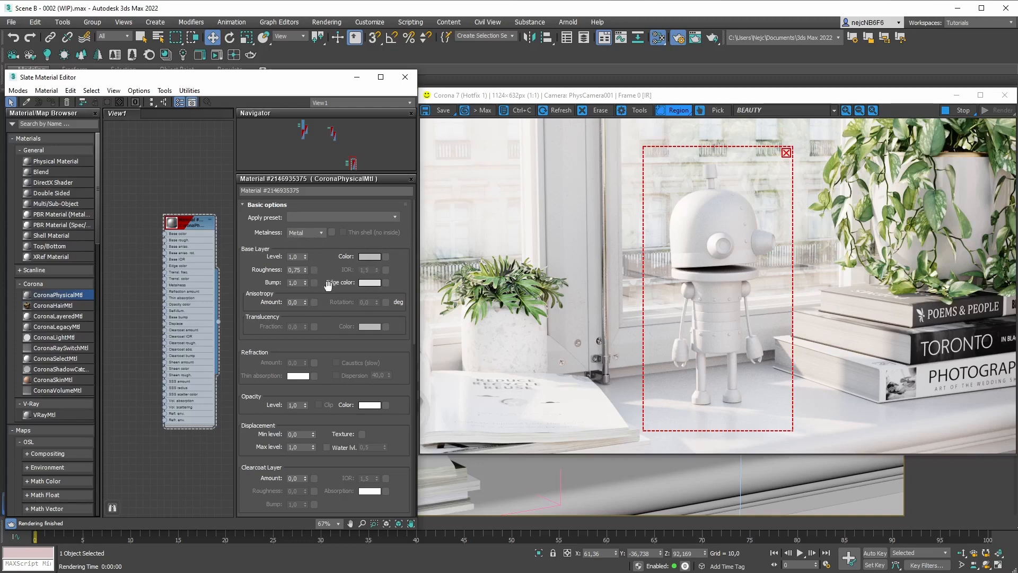
mouse_move(368, 289)
drag(305, 270, 312, 297)
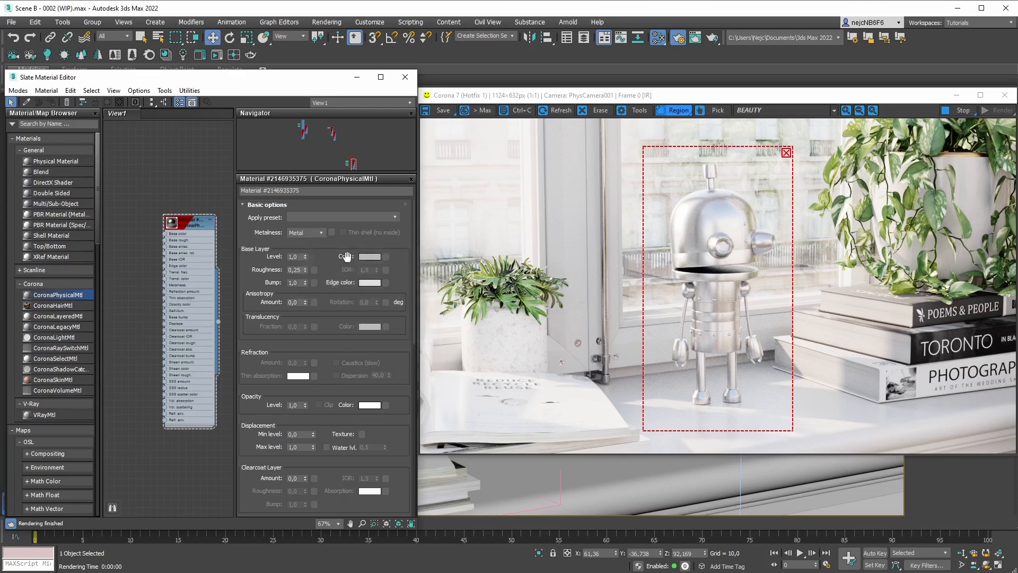
Tint the material's base color to a copper tone with hue 21 and saturation 92.
mouse_move(367, 259)
click(374, 257)
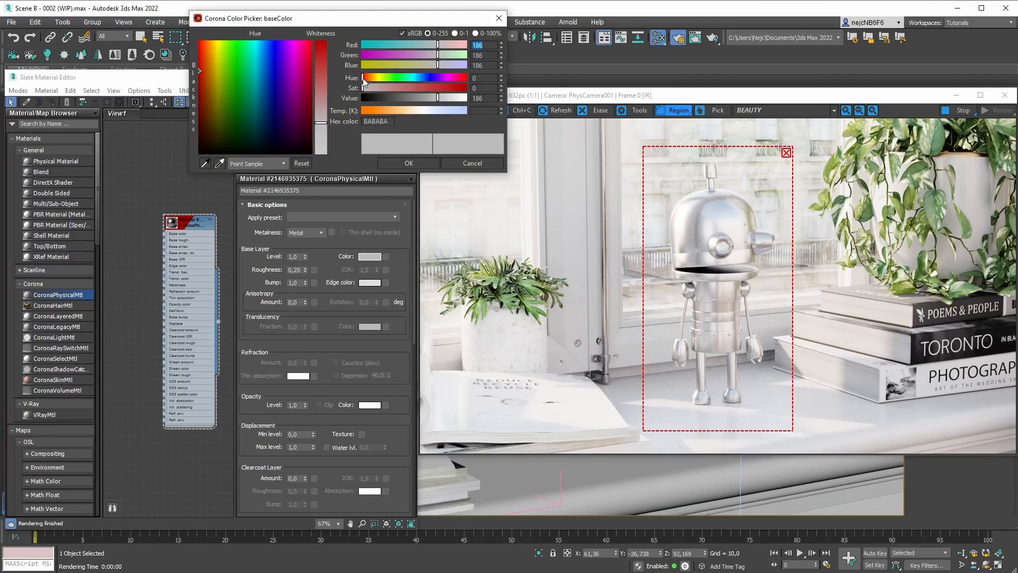
mouse_move(363, 78)
mouse_down()
mouse_move(409, 86)
mouse_move(370, 77)
mouse_up()
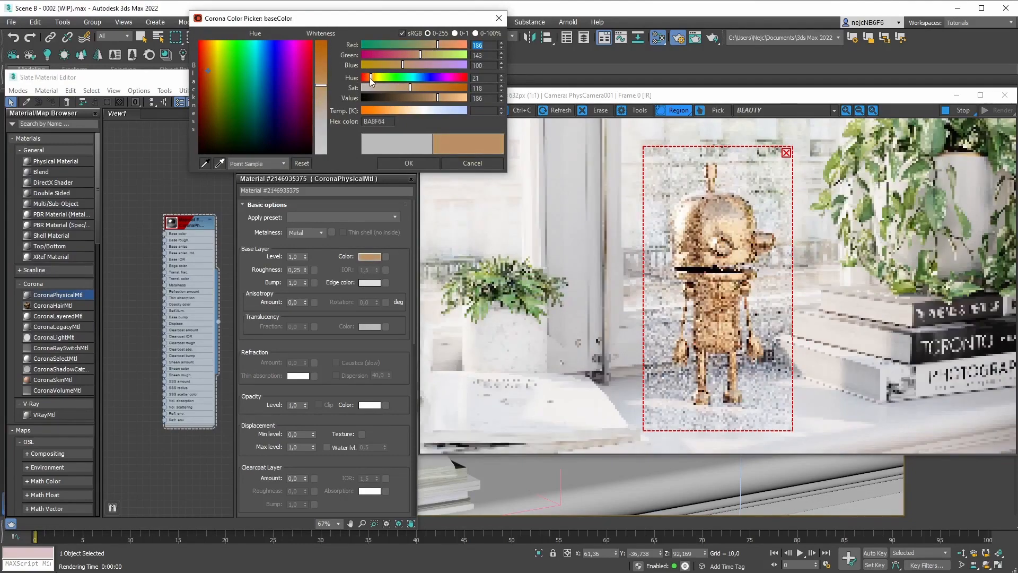
click(399, 87)
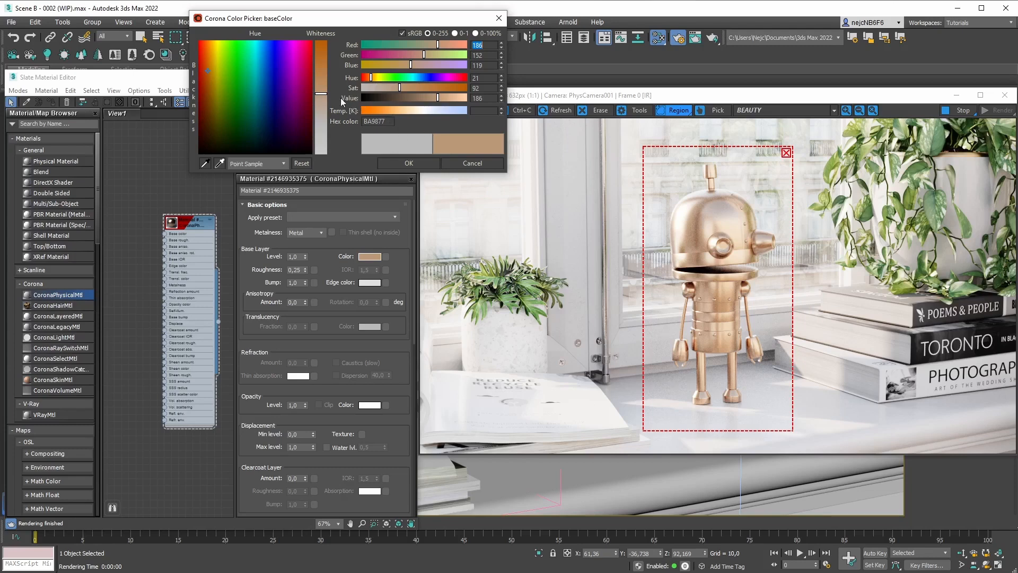
Try the base color's brightness value at 65, 243 and 255.
drag(435, 101, 389, 98)
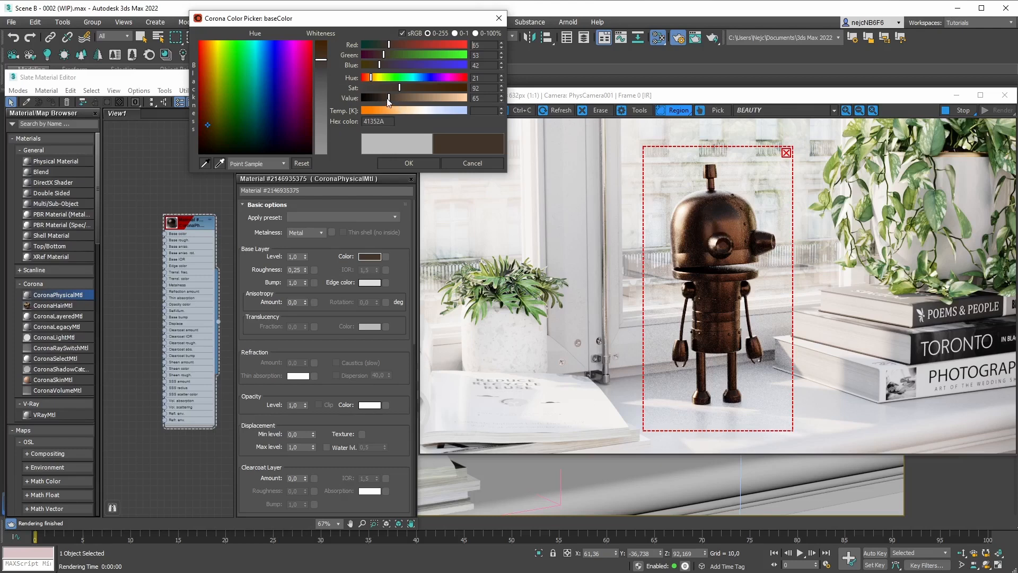
drag(389, 102, 462, 102)
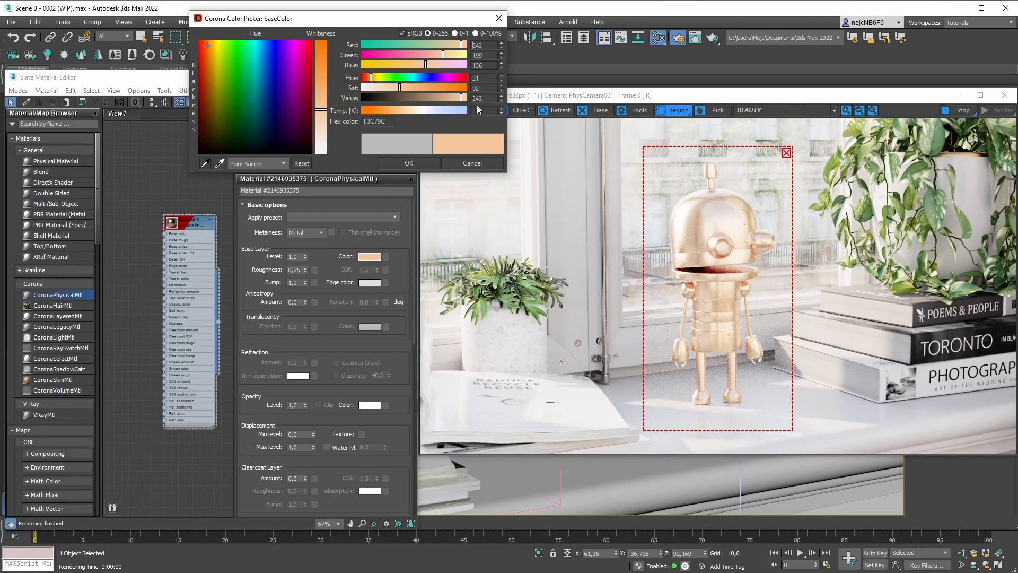
drag(462, 100, 466, 100)
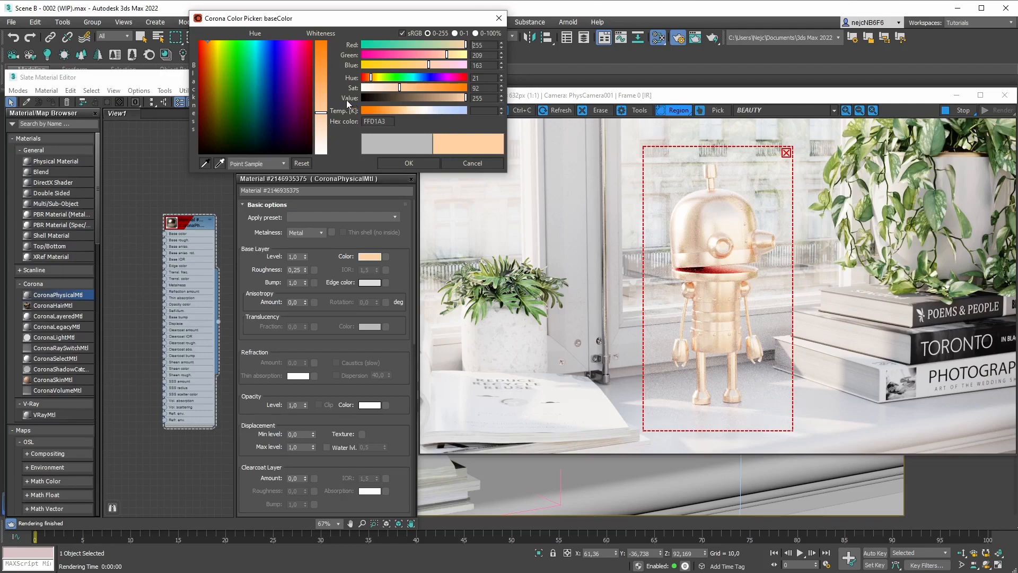
Set the base color's brightness value to 180 and accept the color.
click(439, 100)
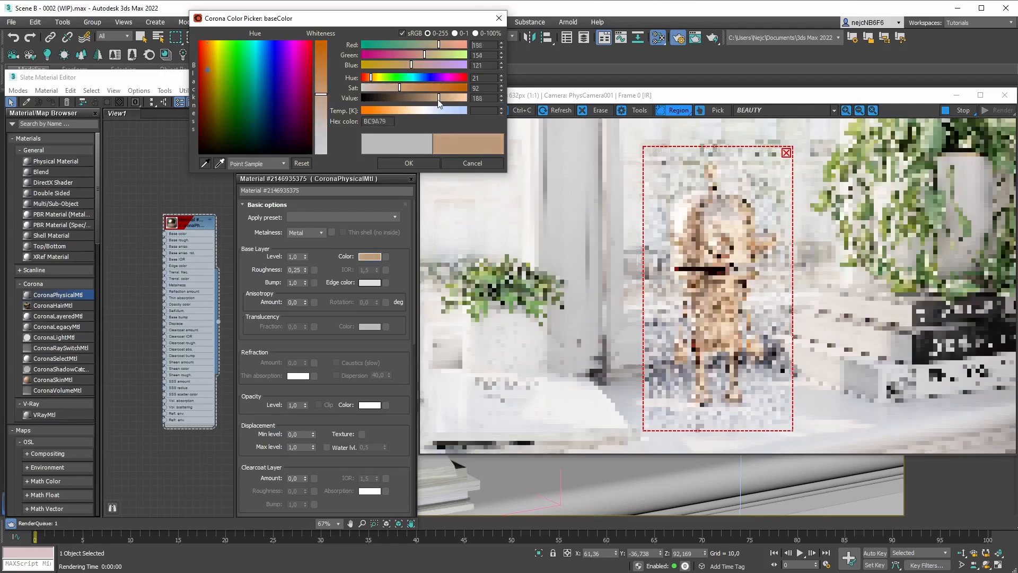
drag(438, 99, 436, 99)
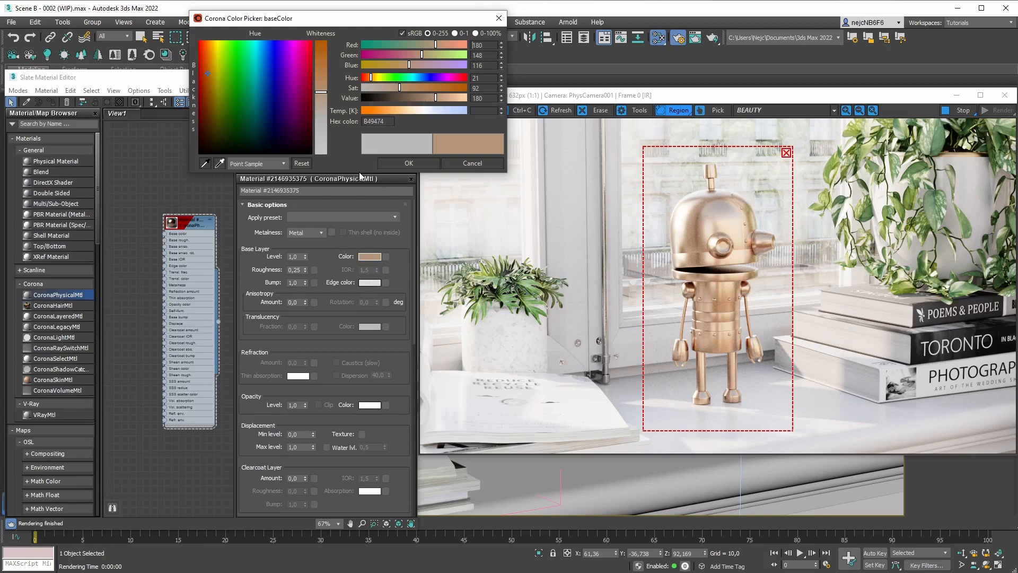
click(412, 163)
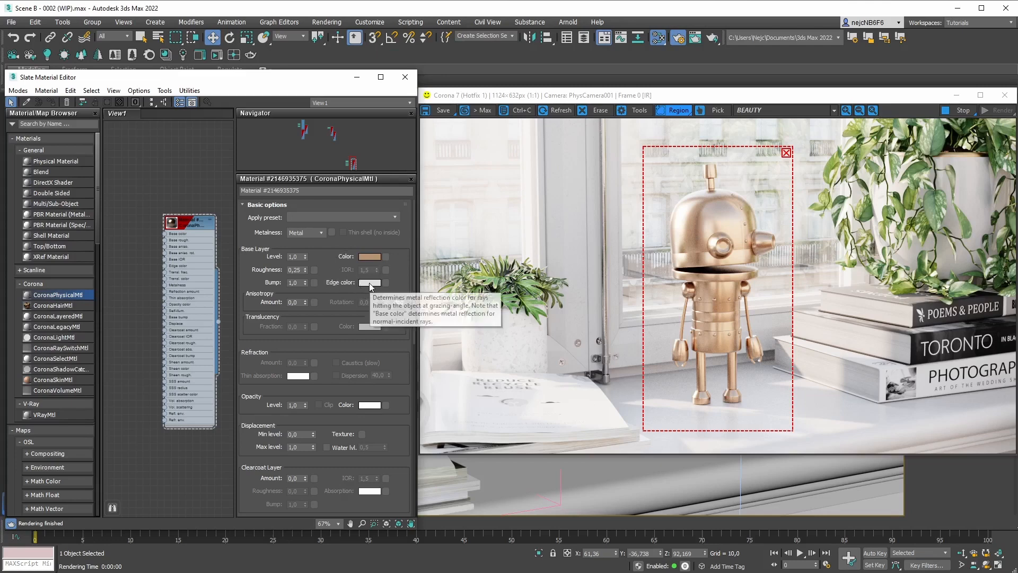
Try a fully saturated red edge color, E40000, on the robot's head and cancel the color change.
scroll(721, 206, up, 2)
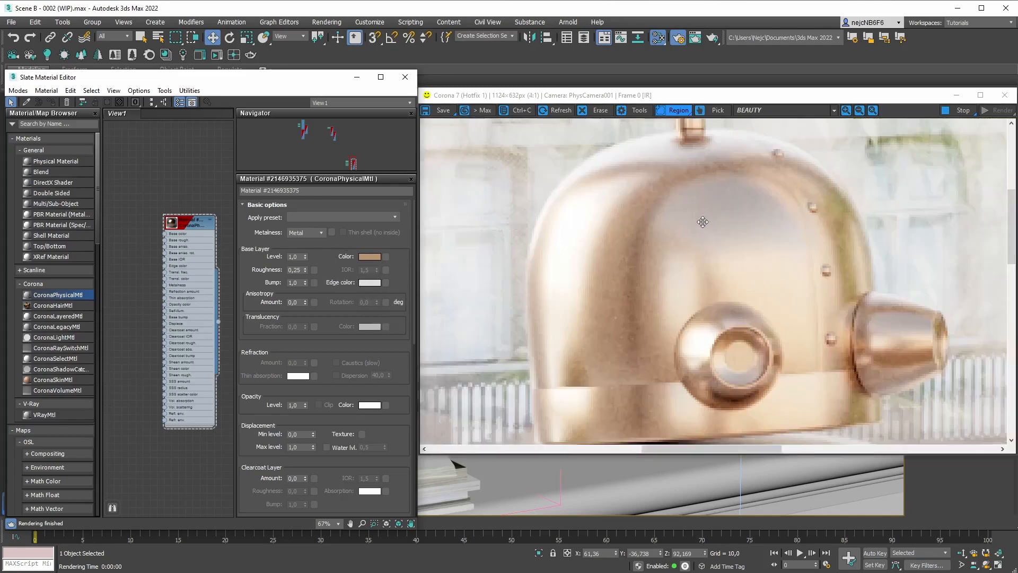
drag(699, 219, 705, 223)
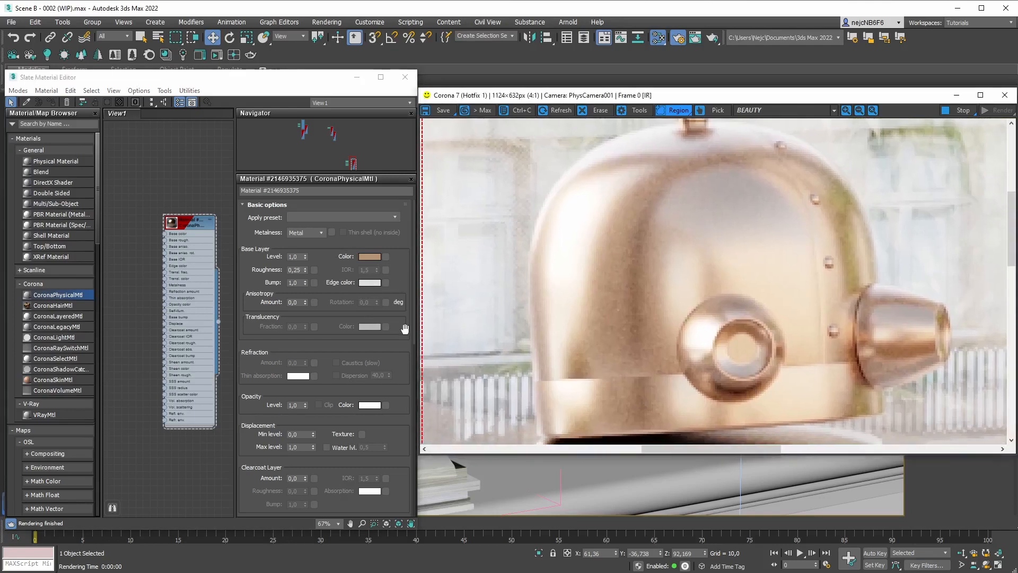
click(366, 284)
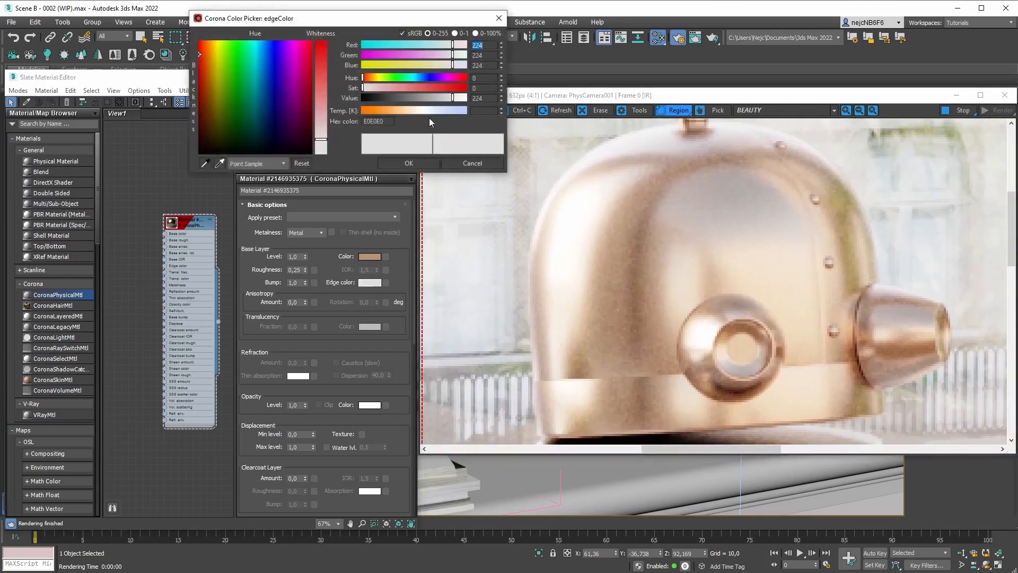
drag(422, 88, 466, 88)
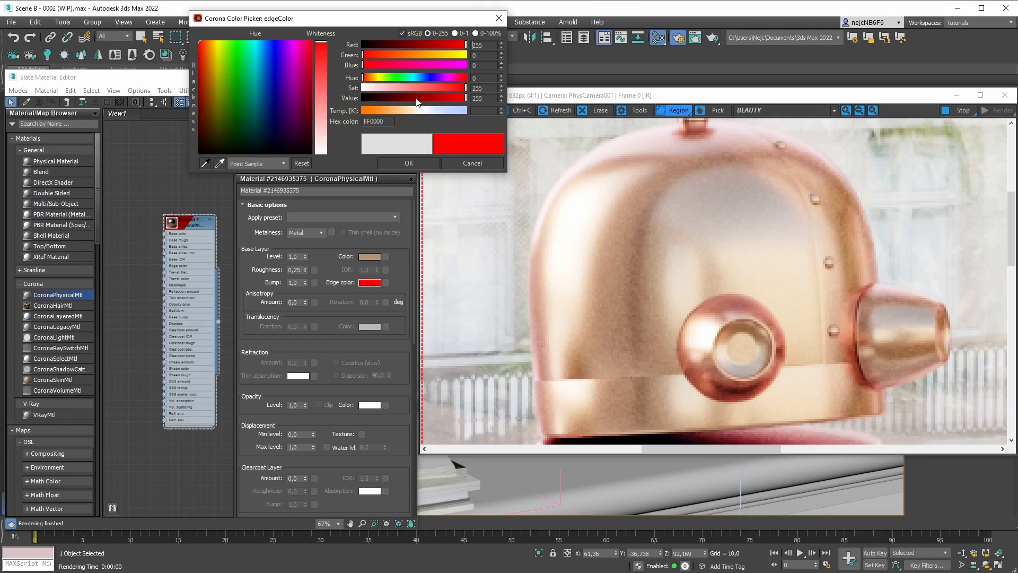
drag(418, 102, 454, 99)
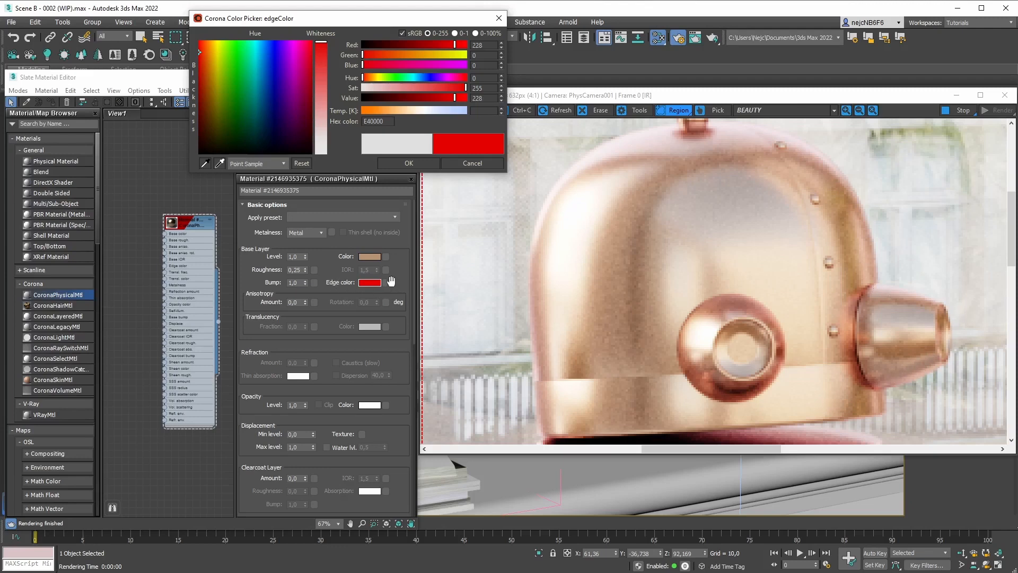
click(457, 160)
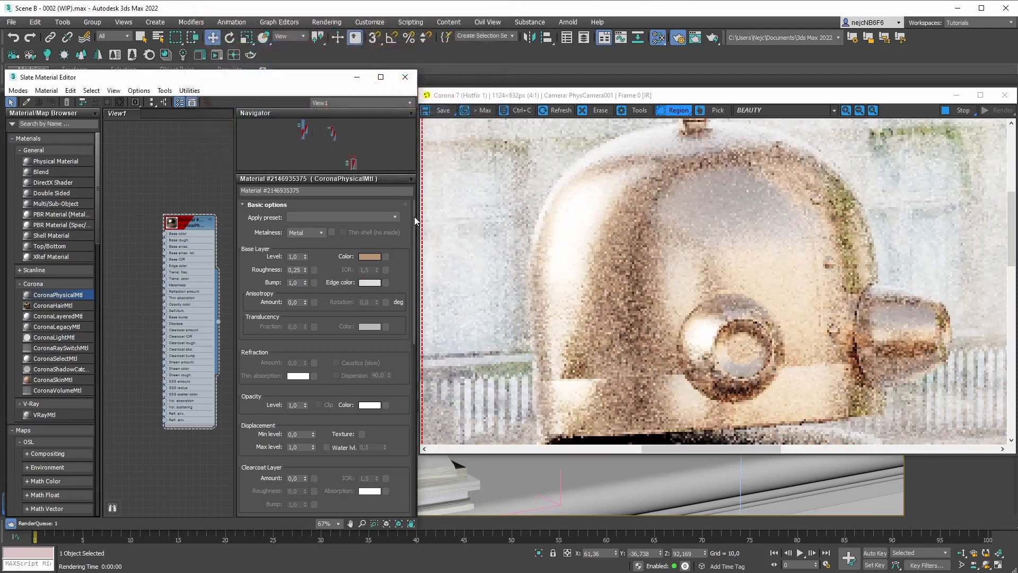
Enable complex IOR for metals in the material's advanced options.
drag(415, 219, 414, 340)
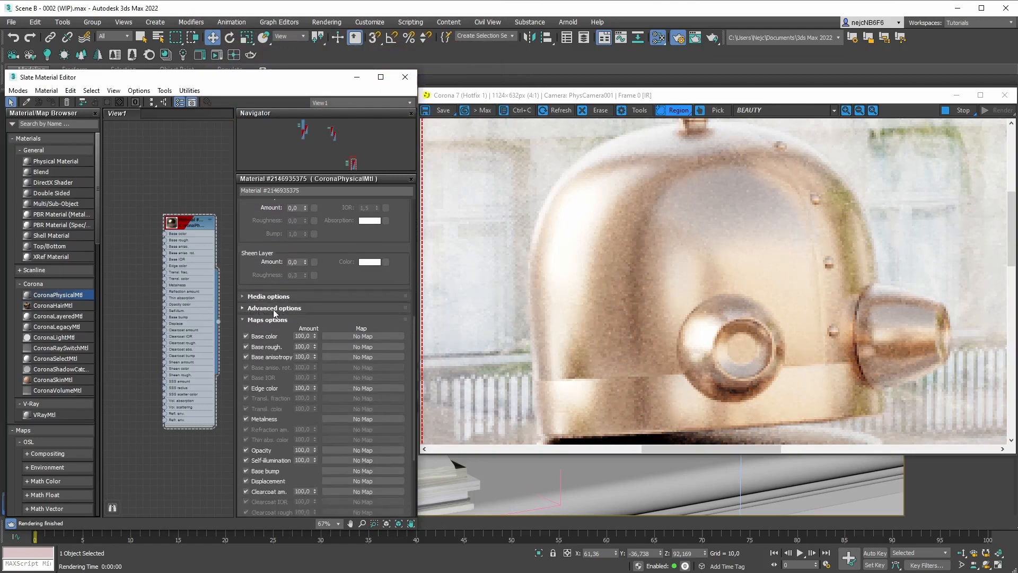
click(276, 308)
drag(382, 407, 383, 293)
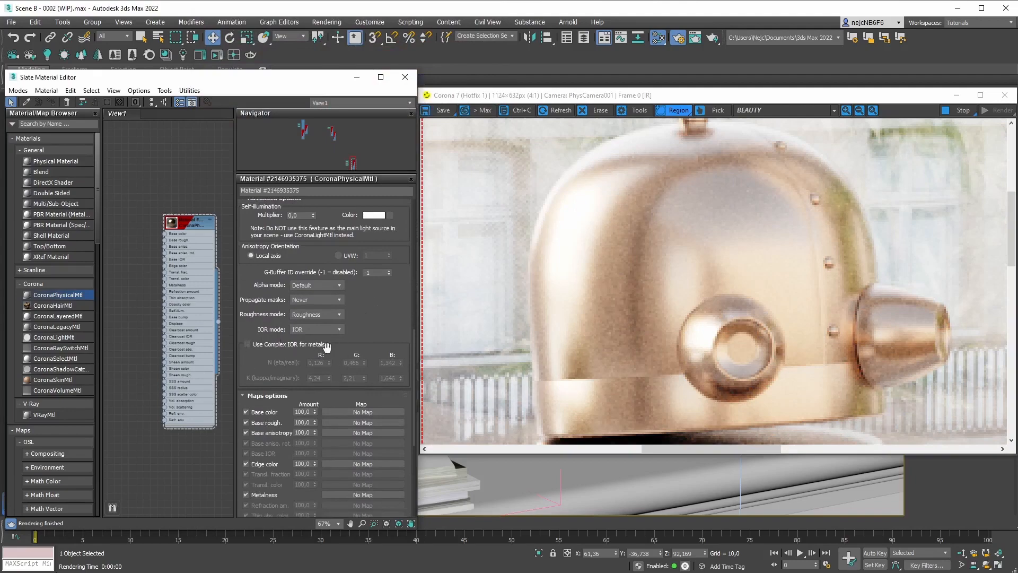
click(247, 344)
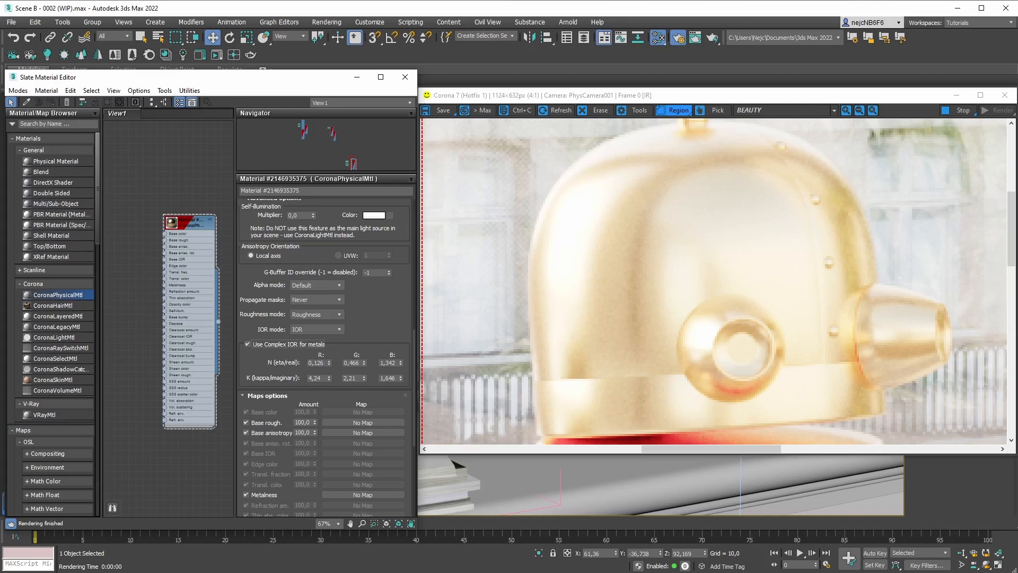
Switch to the browser and examine the aluminium page in the refractiveindex.info metals database.
key(alt+Tab)
drag(442, 58, 399, 56)
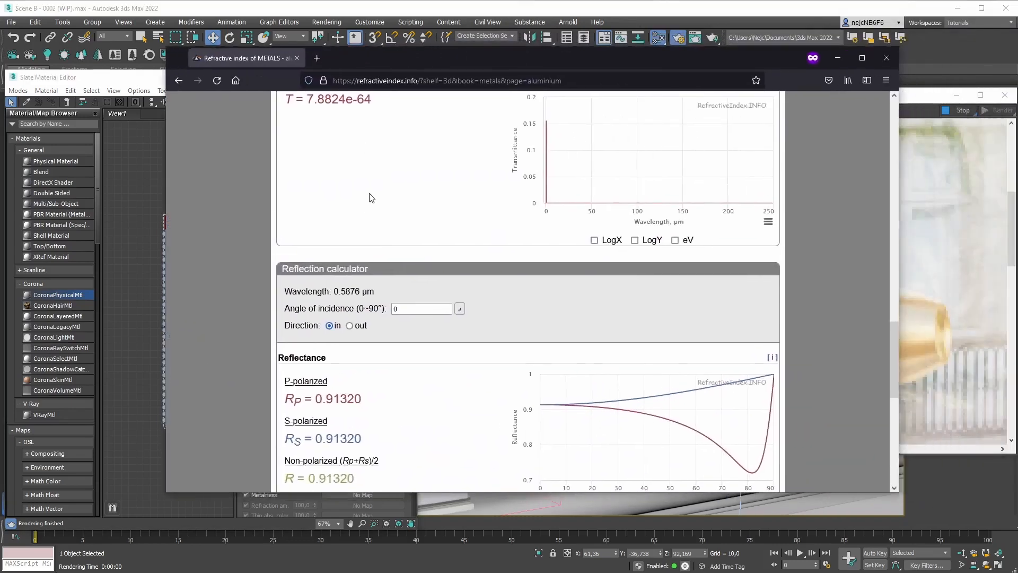
scroll(391, 228, up, 15)
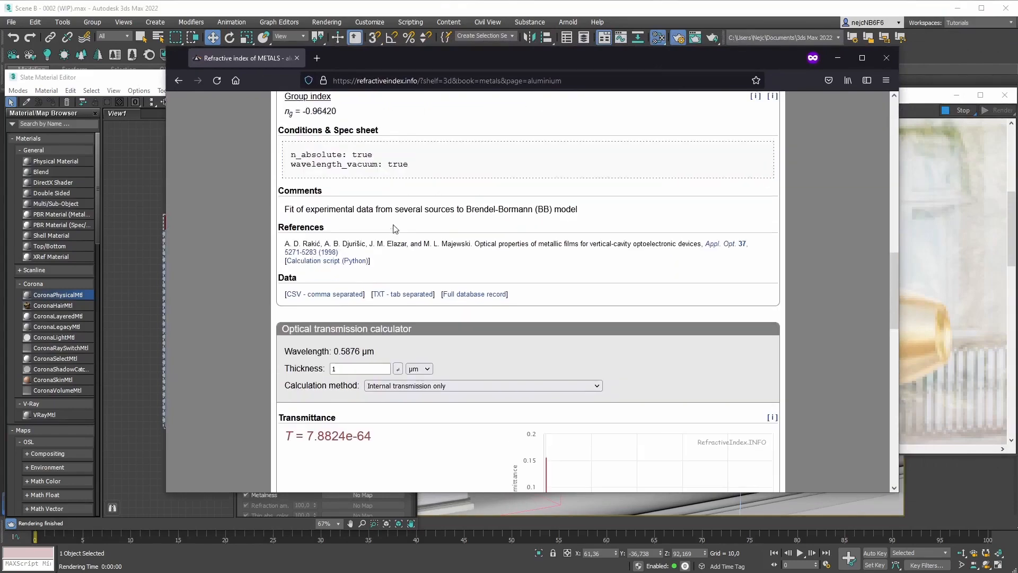
scroll(340, 320, up, 5)
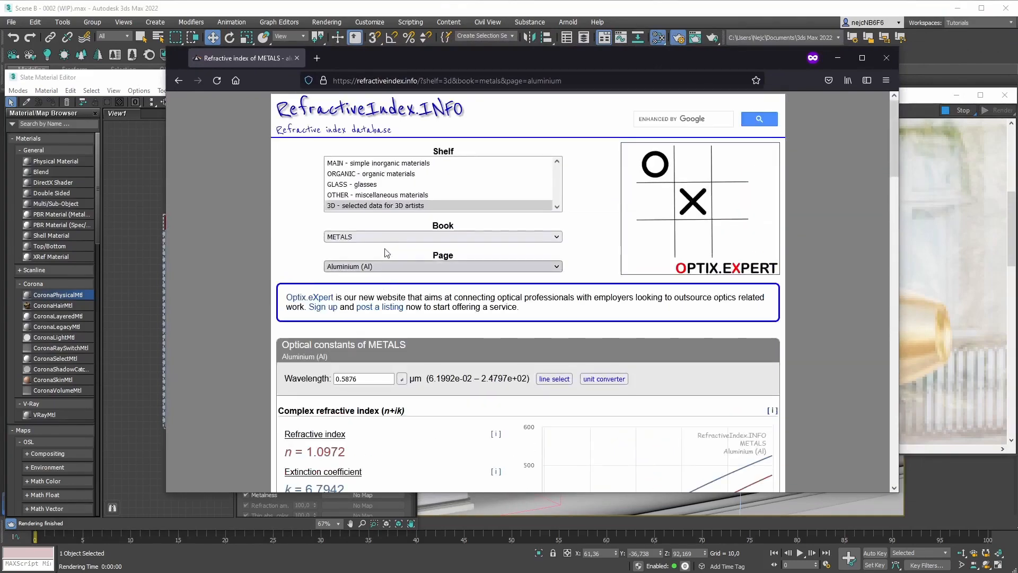
Switch back to 3ds Max and turn off complex IOR for metals.
key(alt+Tab)
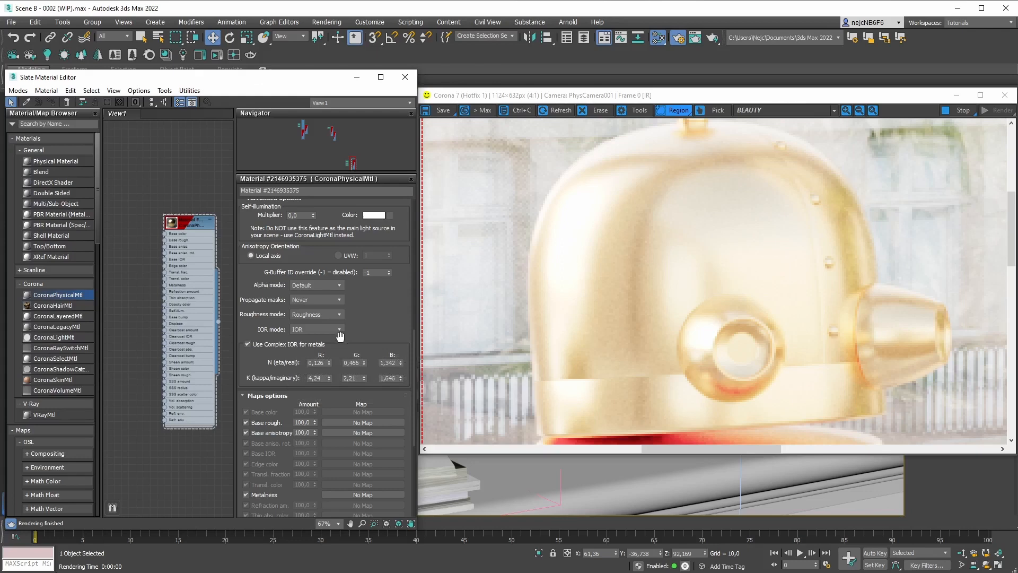
click(314, 344)
Try a less saturated, darker red edge color, D15555, on the robot's metal material and cancel the color change.
drag(413, 340, 413, 209)
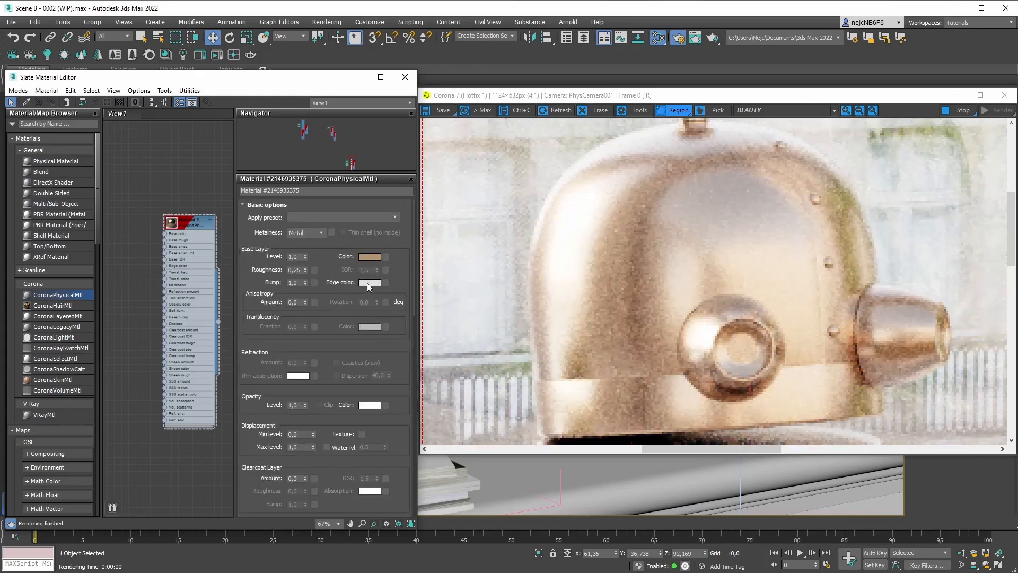
click(371, 283)
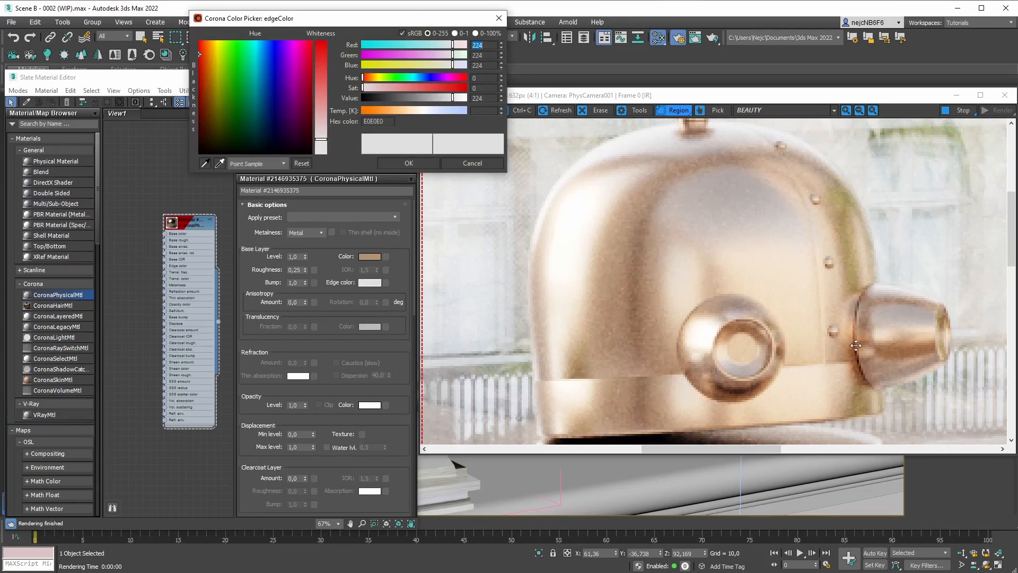
drag(387, 87, 432, 94)
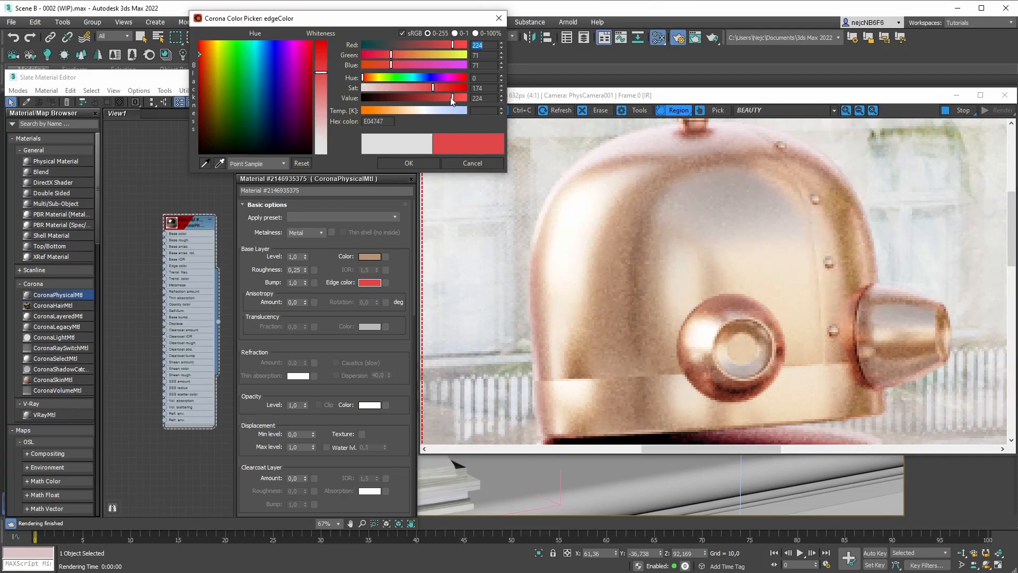
mouse_move(450, 97)
mouse_down()
mouse_move(423, 88)
mouse_move(447, 99)
mouse_up()
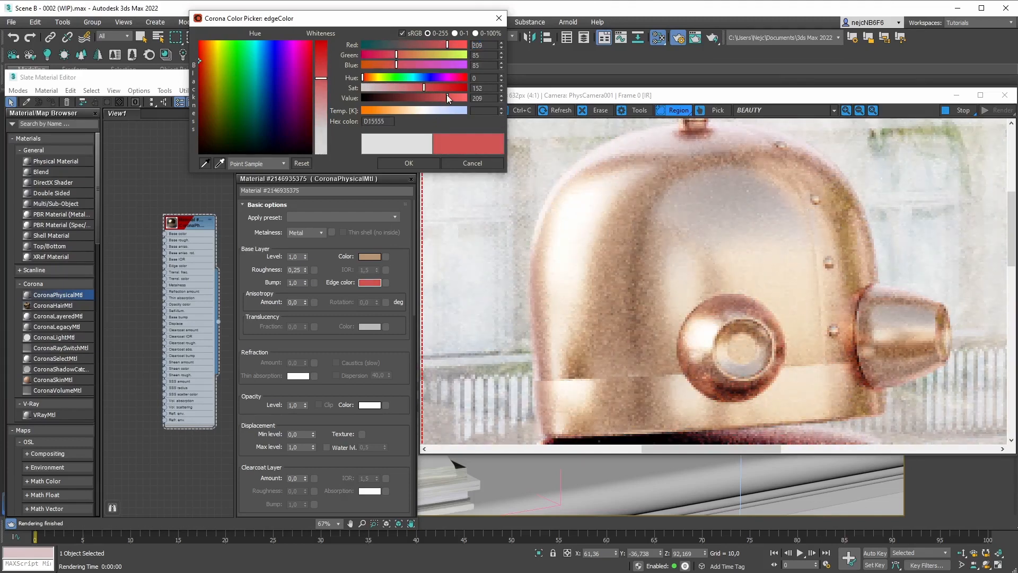
click(469, 164)
Copy the base color to the edge color, and desaturate and darken the edge color to A29180.
scroll(414, 349, down, 10)
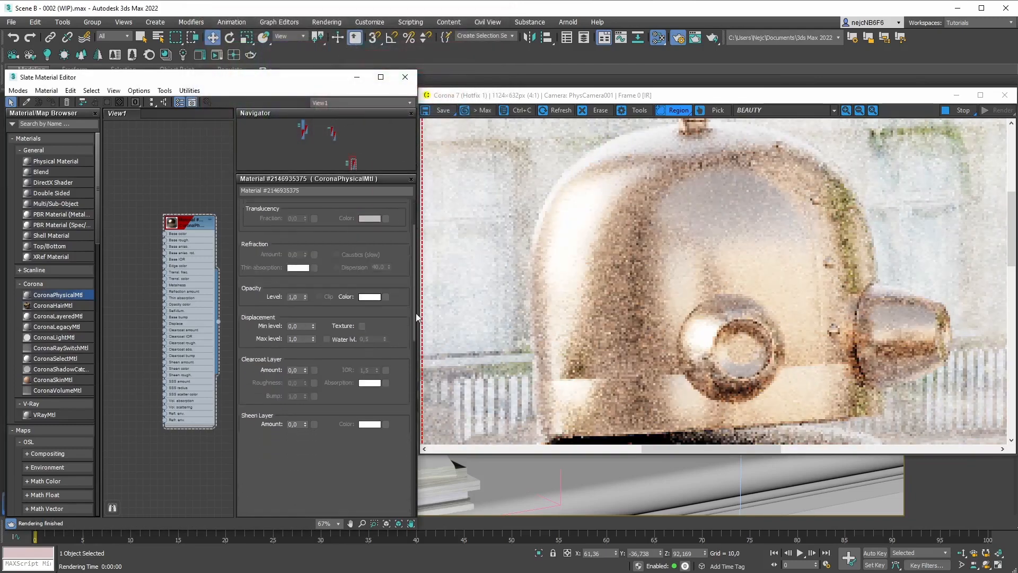
scroll(415, 349, down, 1)
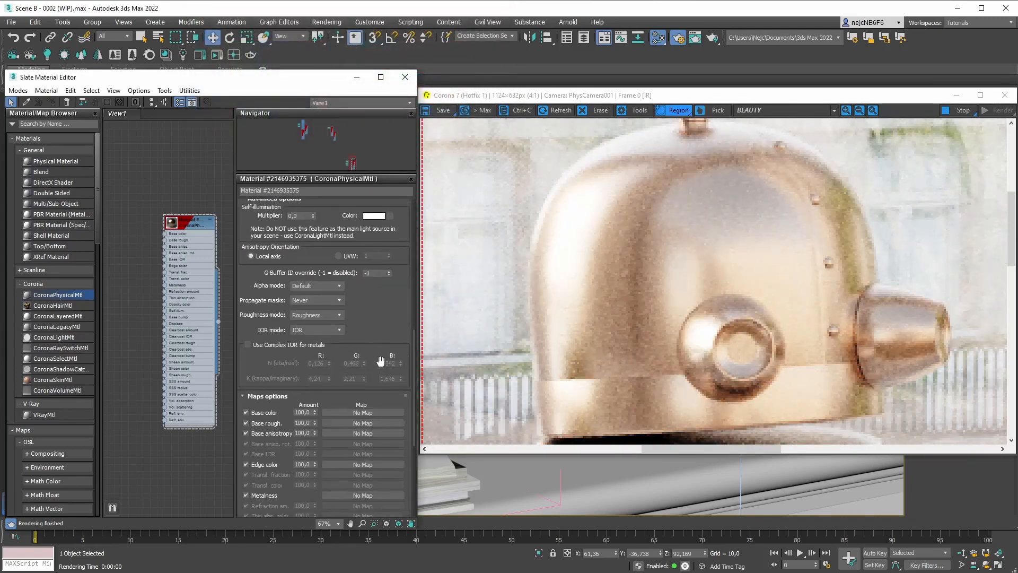
drag(413, 365, 413, 196)
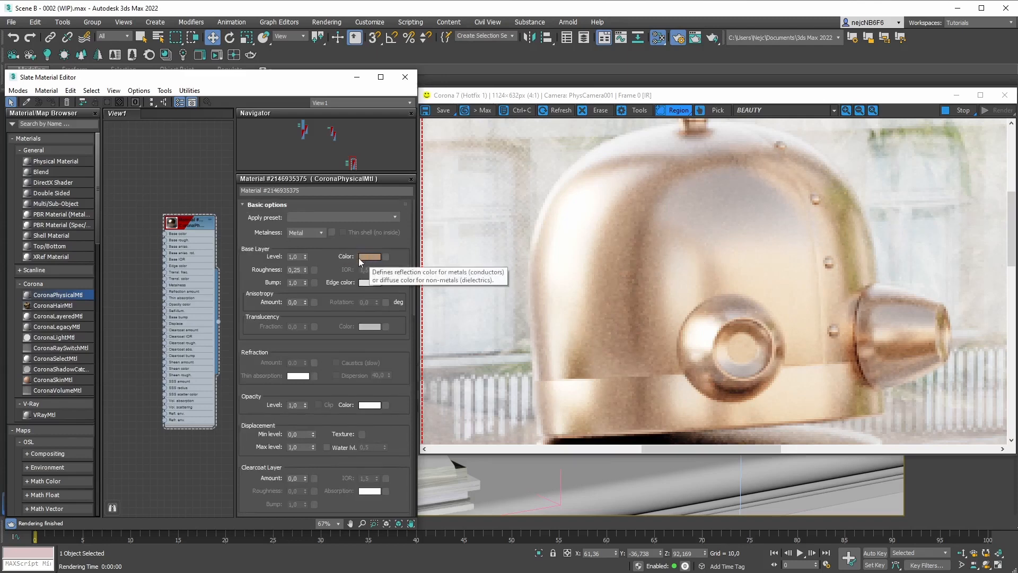
drag(358, 258, 369, 283)
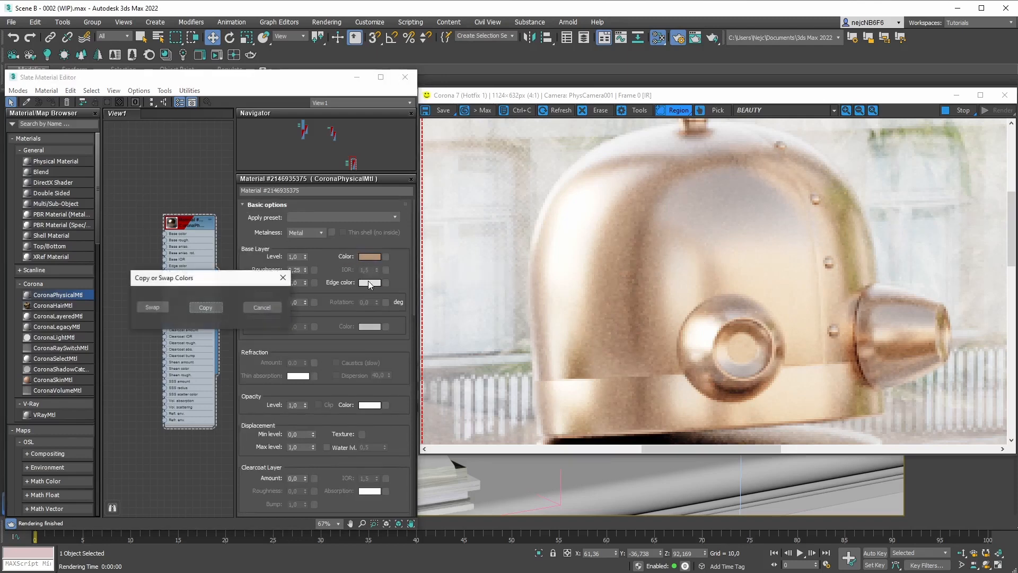
click(206, 308)
click(369, 283)
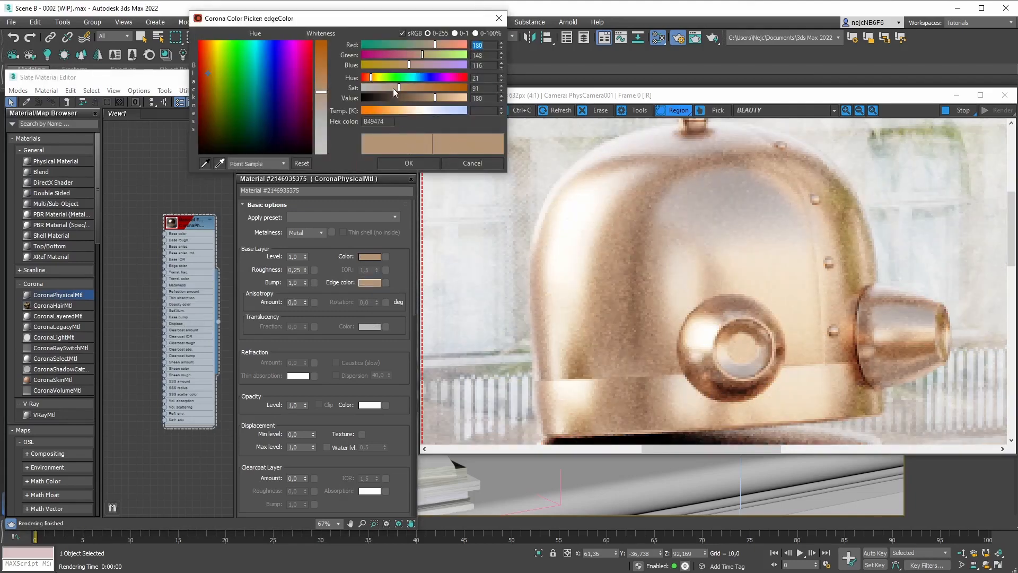
drag(393, 88, 429, 101)
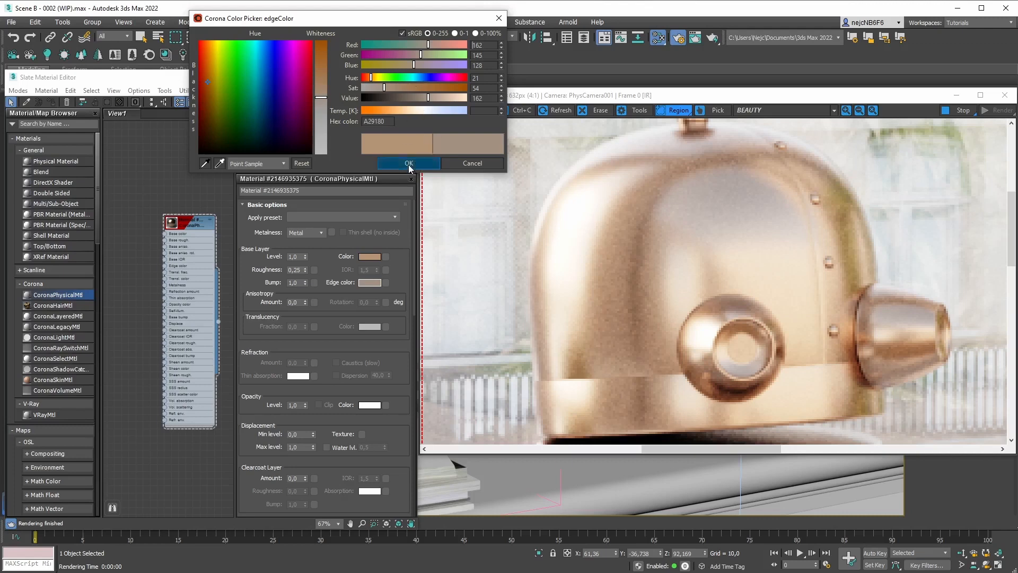
click(408, 164)
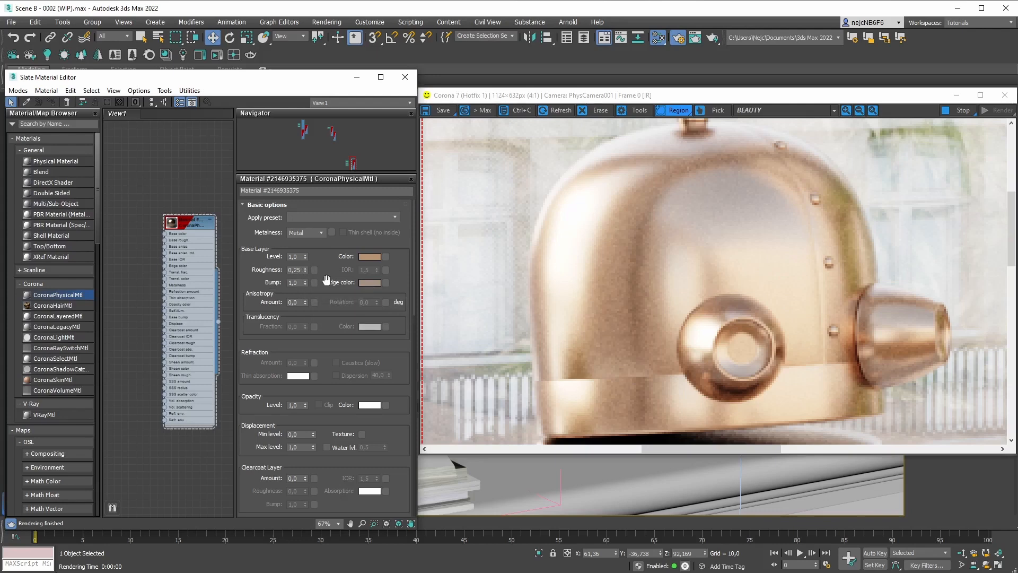
Preview the Copper Scuffs.jpg bitmap node and connect it to the robot material's base roughness input.
middle_drag(111, 348, 128, 278)
drag(144, 276, 223, 270)
middle_drag(215, 247, 150, 247)
double_click(151, 266)
scroll(161, 280, up, 5)
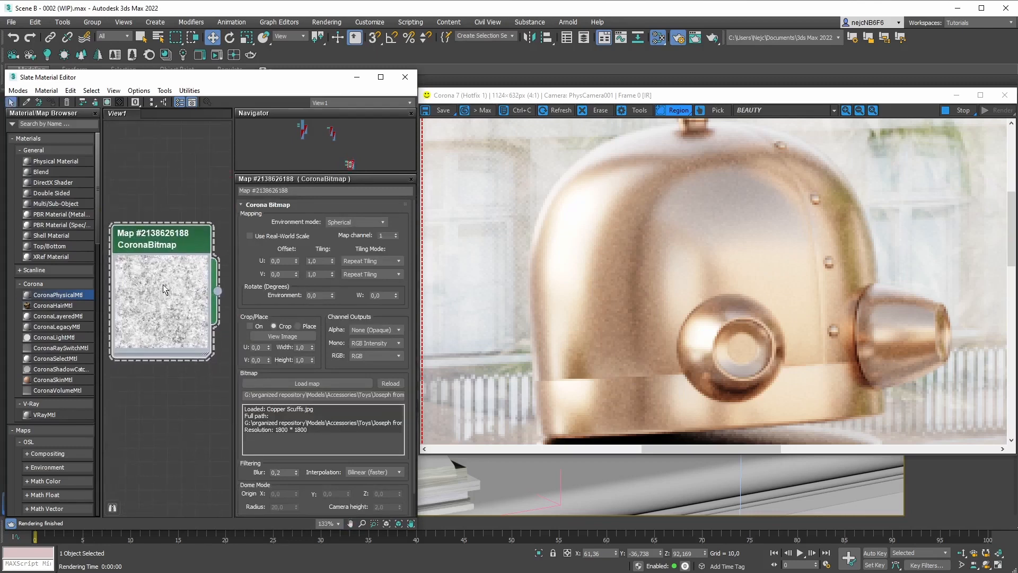
scroll(167, 285, down, 3)
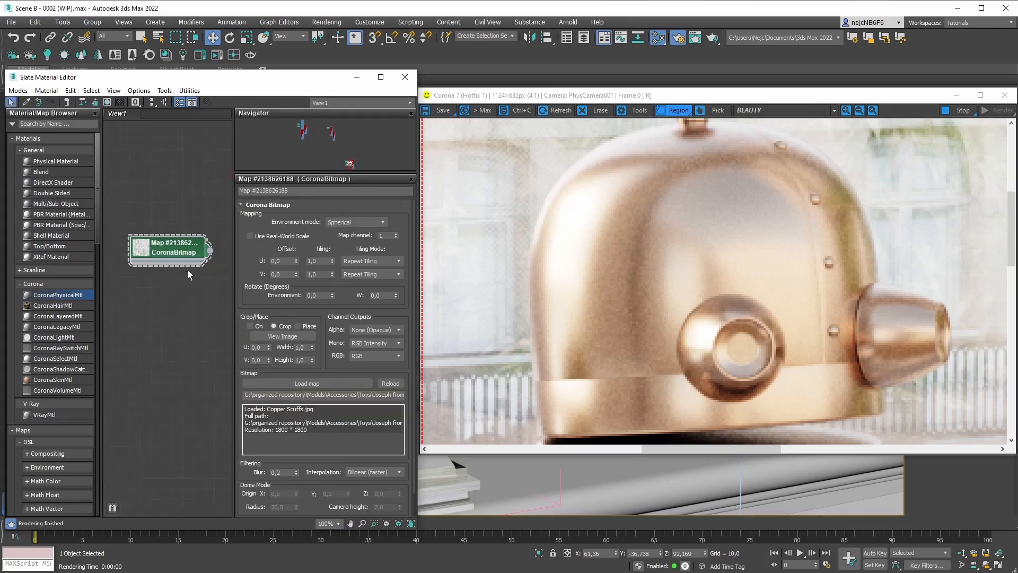
drag(141, 273, 187, 206)
scroll(715, 276, down, 2)
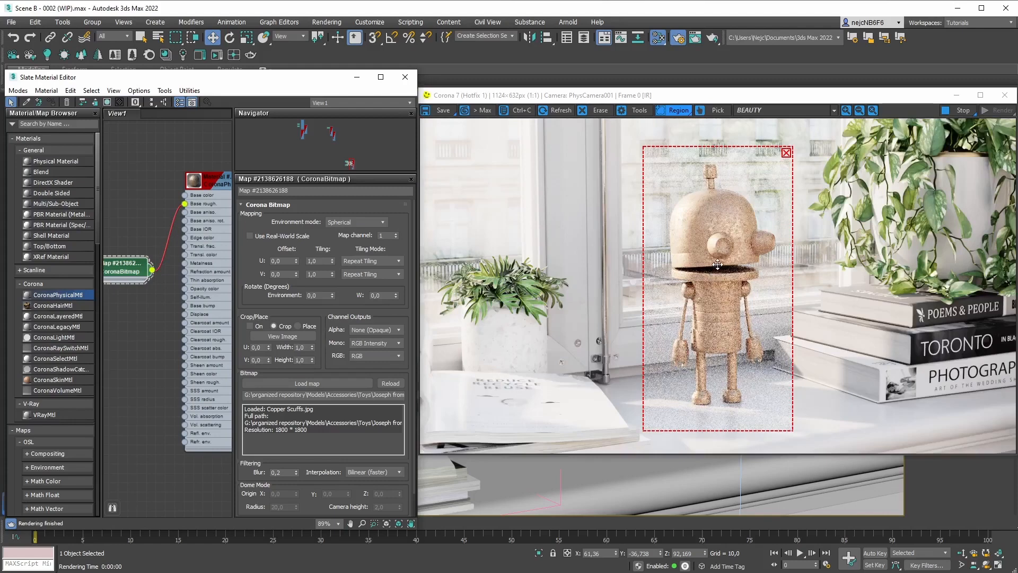
scroll(174, 225, down, 1)
scroll(174, 225, up, 1)
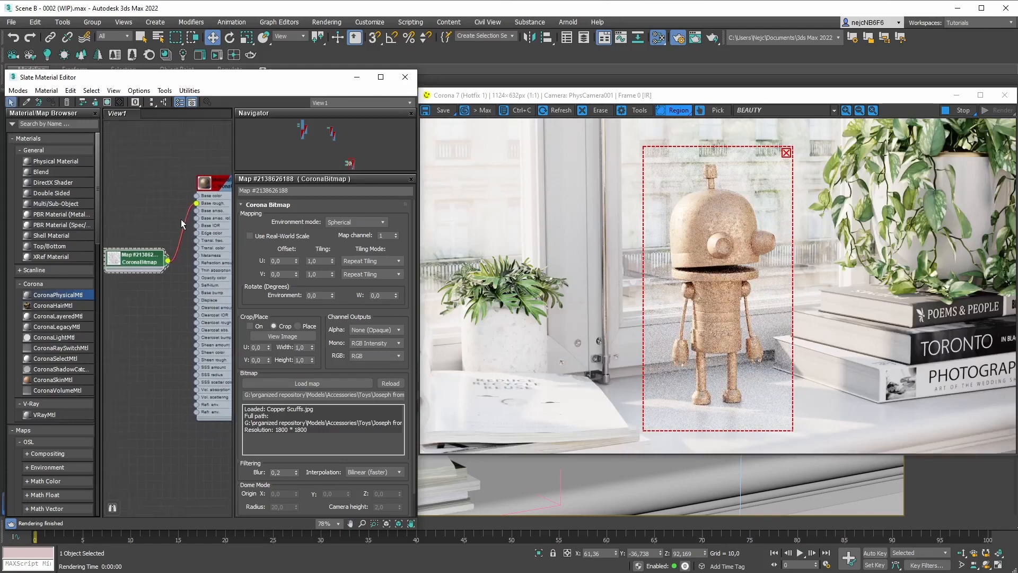
Reduce the amount of the material's base roughness map first to 50 and finally to 20, checking the robot's head in the render.
double_click(222, 187)
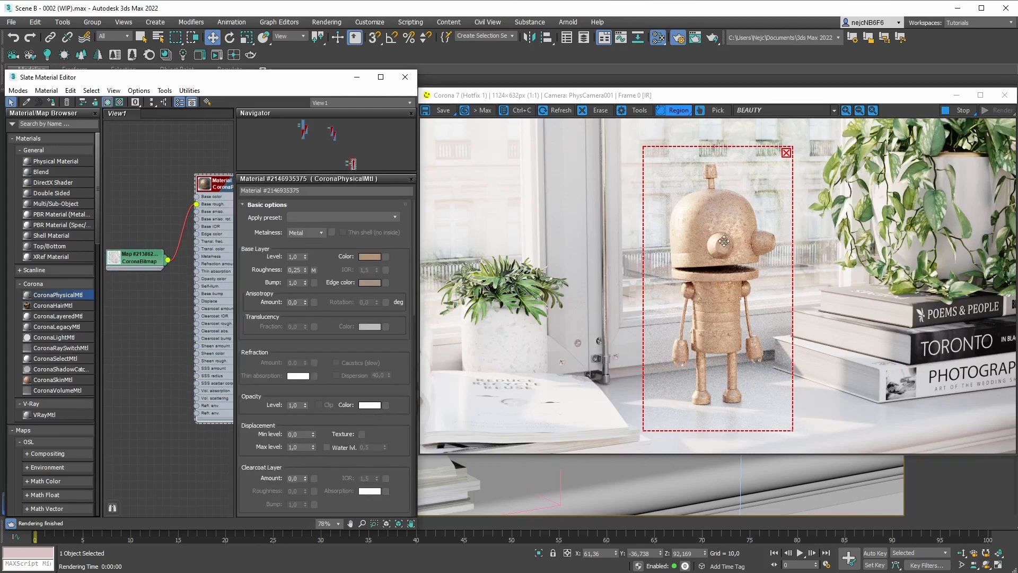
double_click(114, 260)
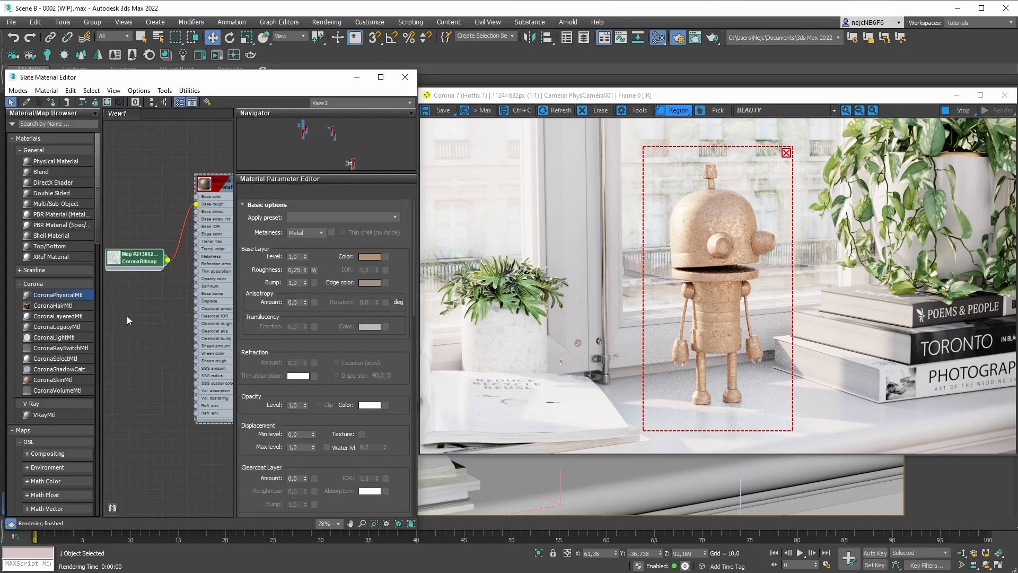
click(223, 186)
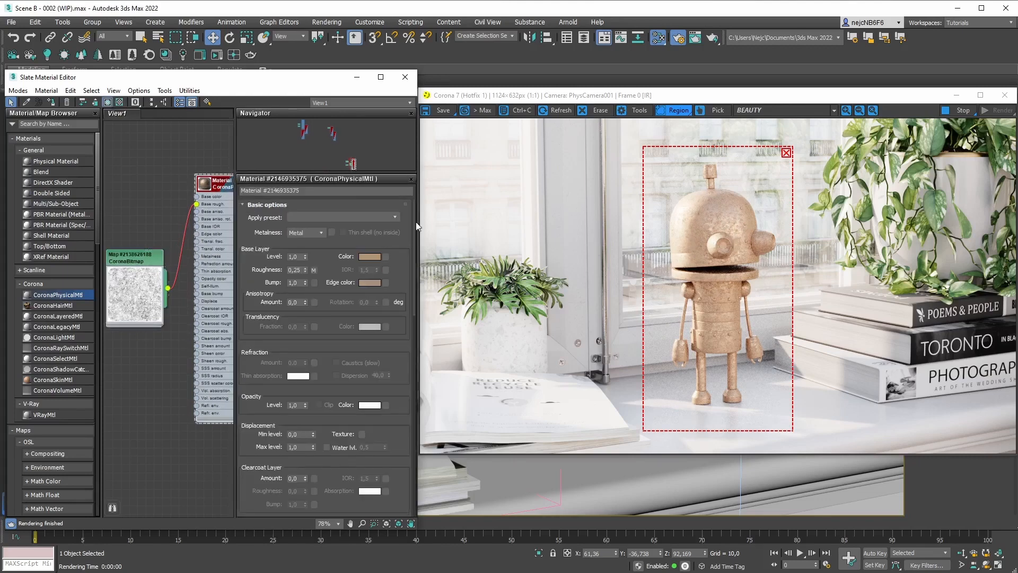
scroll(412, 219, down, 10)
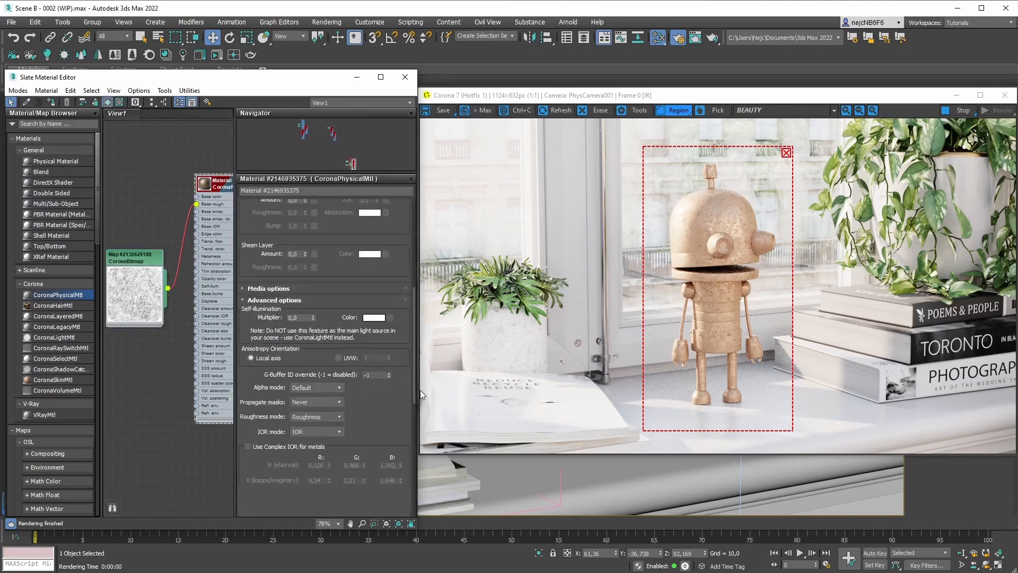
scroll(419, 395, down, 10)
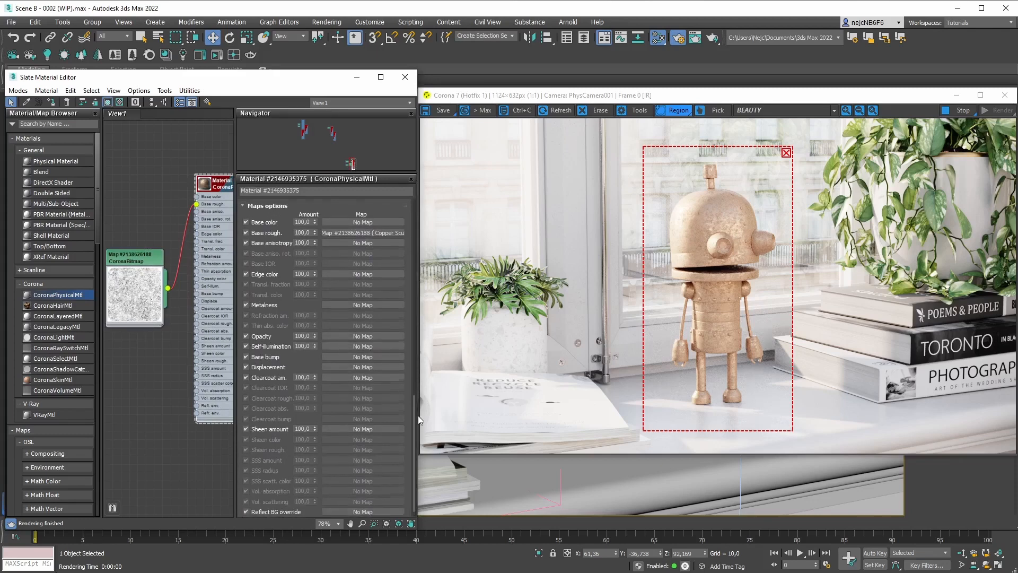
click(302, 233)
text(50)
key(Return)
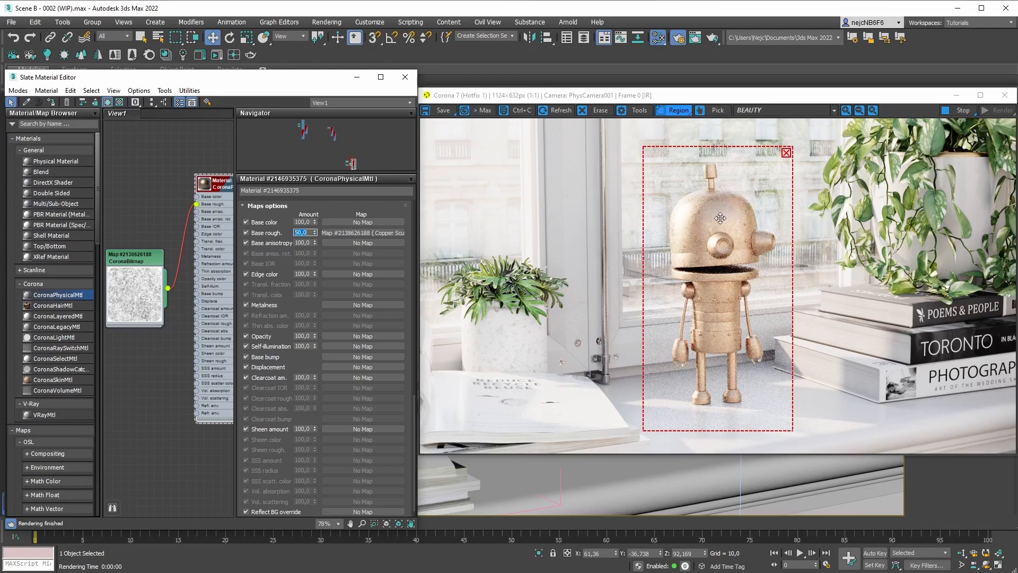
text(20)
key(Return)
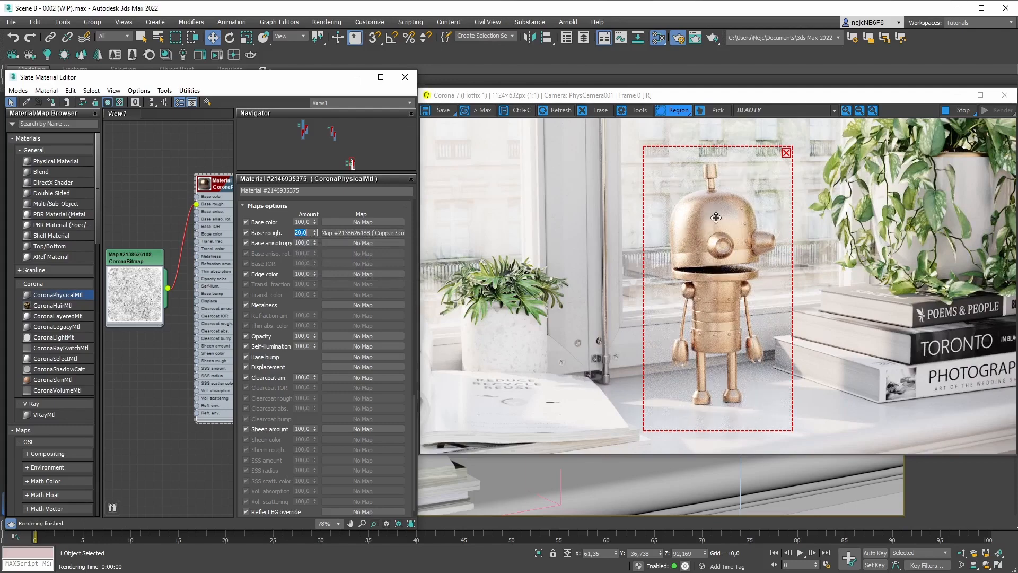
scroll(710, 219, up, 2)
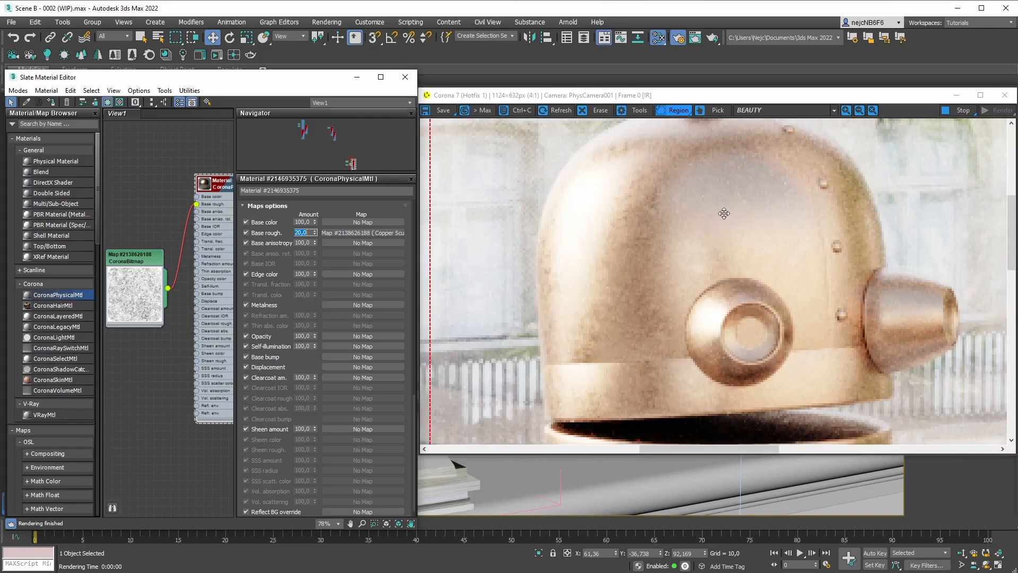
scroll(706, 213, down, 2)
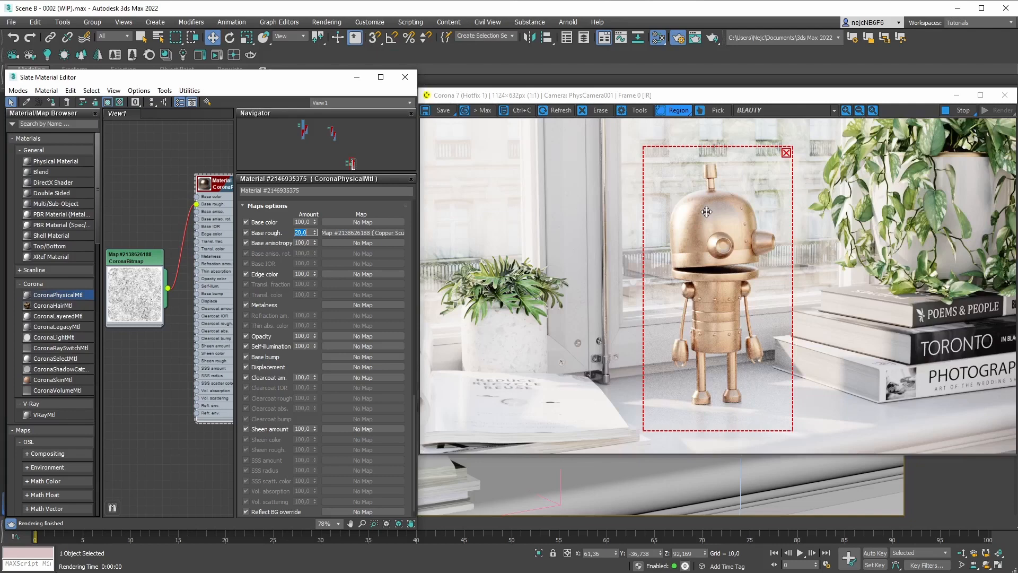
click(707, 215)
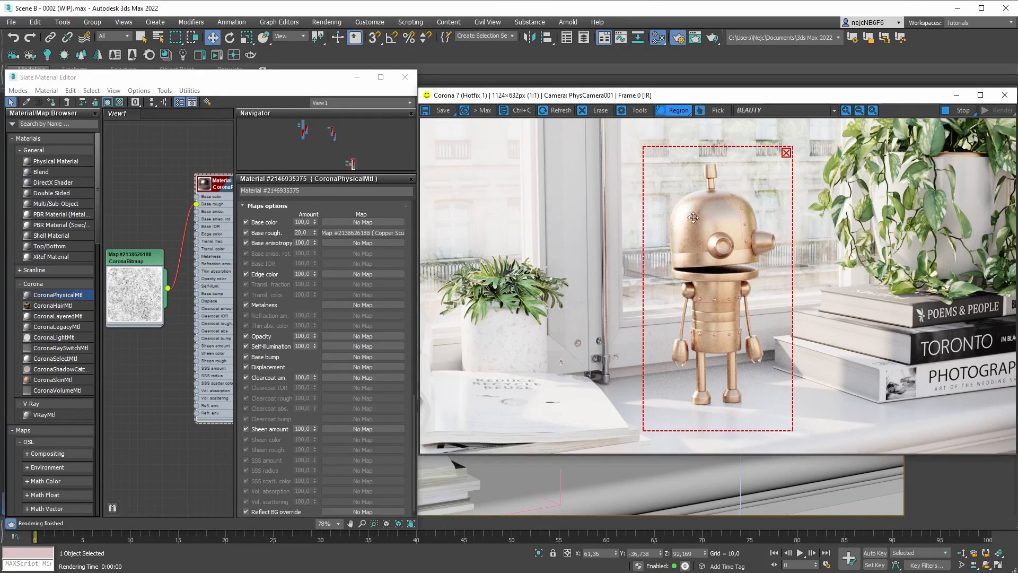
Preview the Copper Bump.jpg bitmap node, place it below the scuffs bitmap and connect it to the material's base bump input.
drag(412, 403, 409, 214)
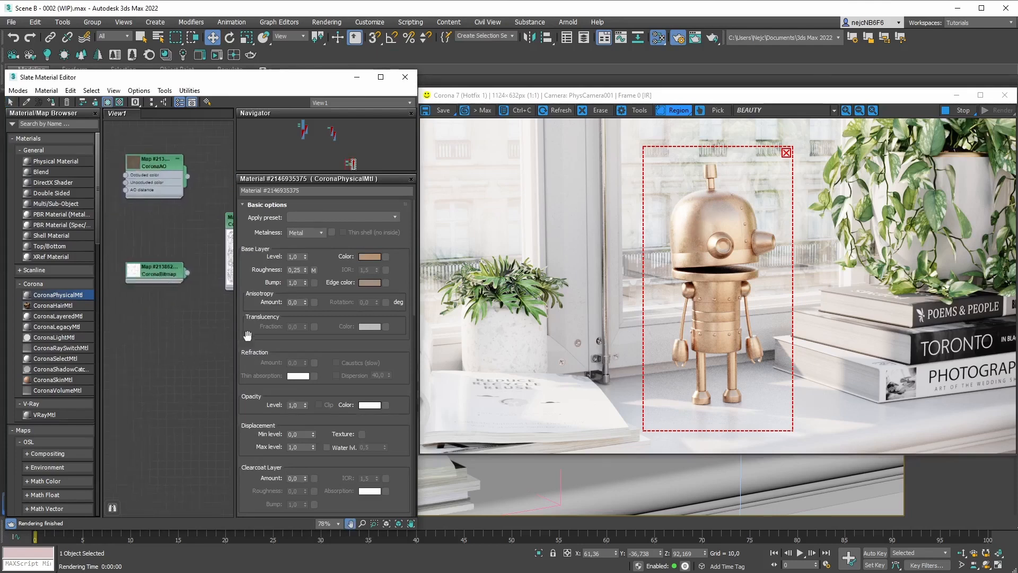
middle_drag(159, 298, 180, 287)
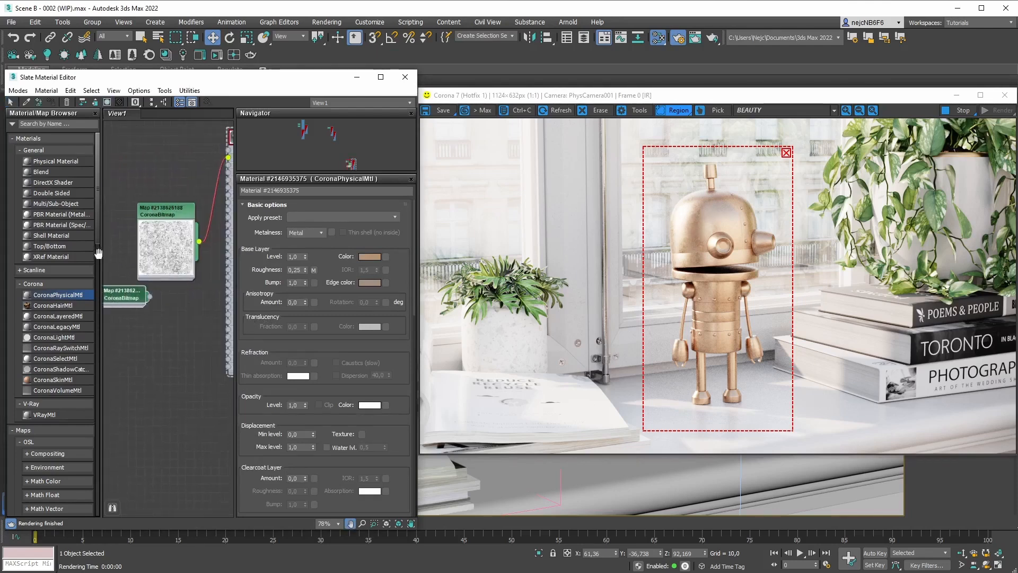
double_click(156, 297)
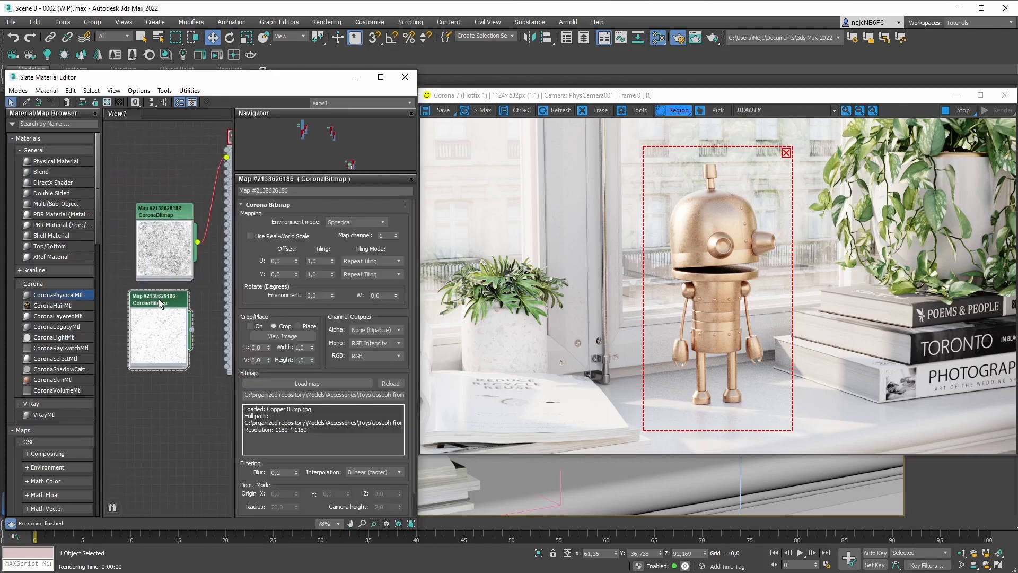
scroll(164, 336, up, 5)
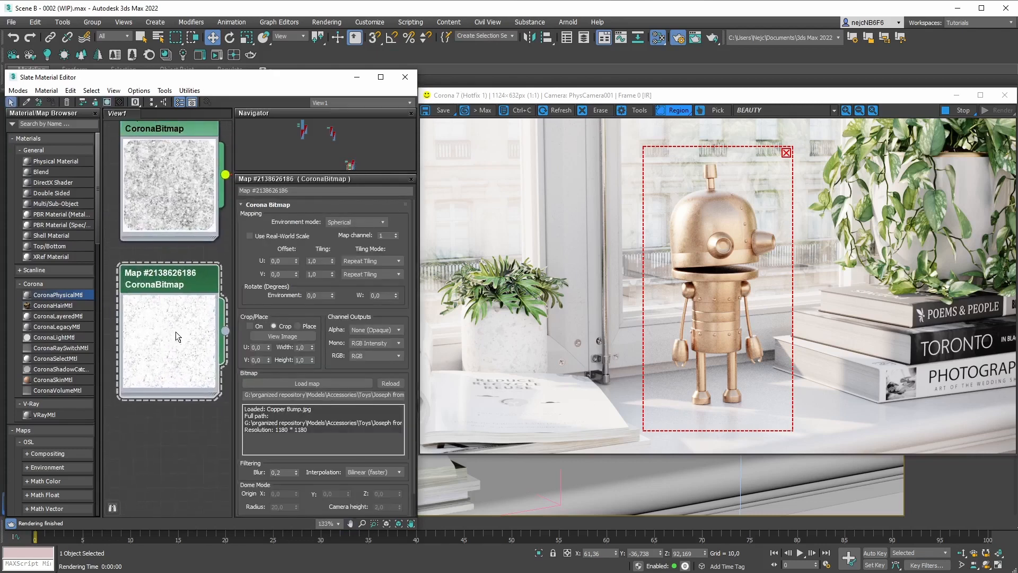
scroll(165, 342, up, 2)
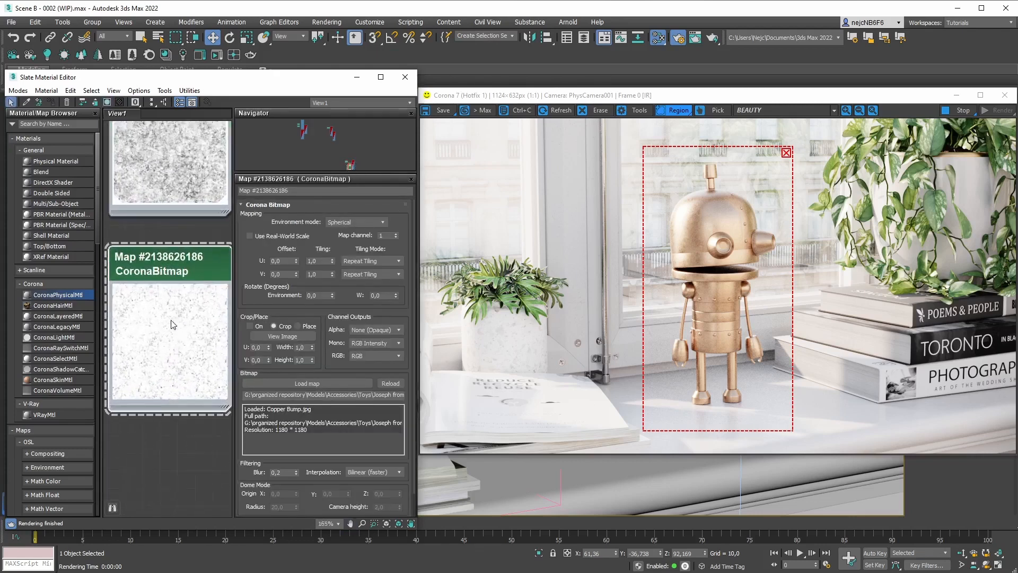
scroll(173, 324, down, 2)
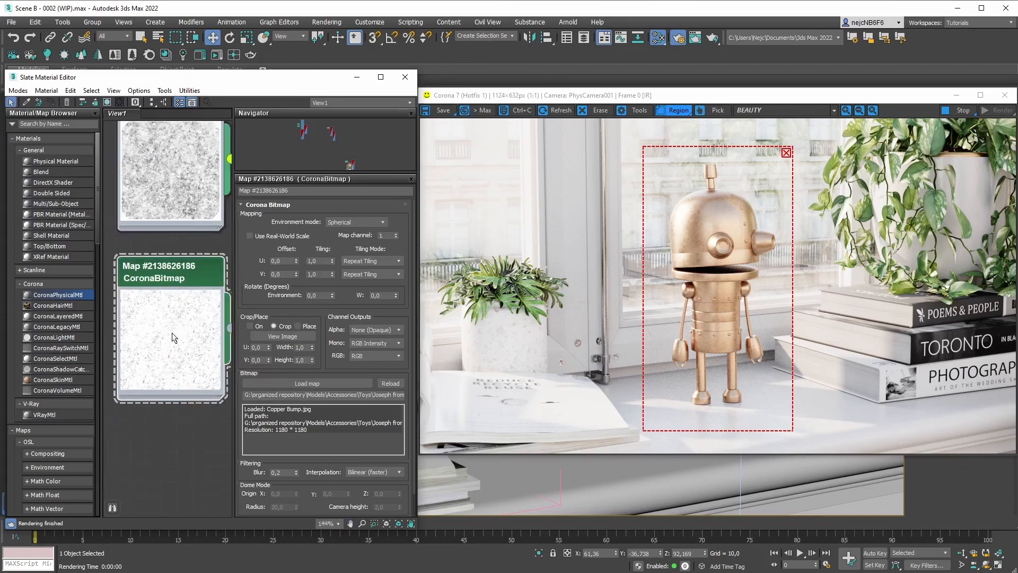
scroll(172, 332, down, 4)
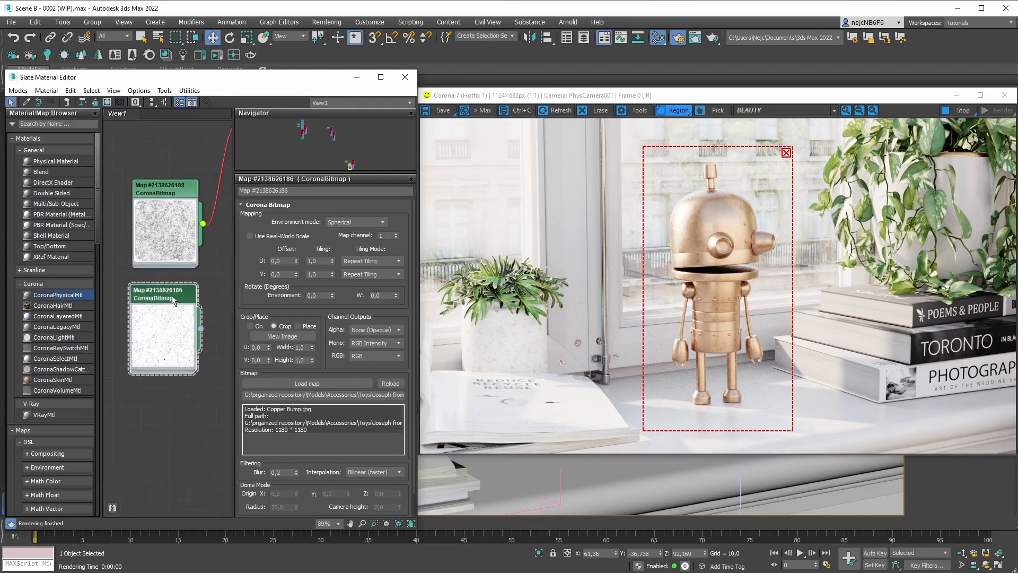
scroll(199, 284, down, 2)
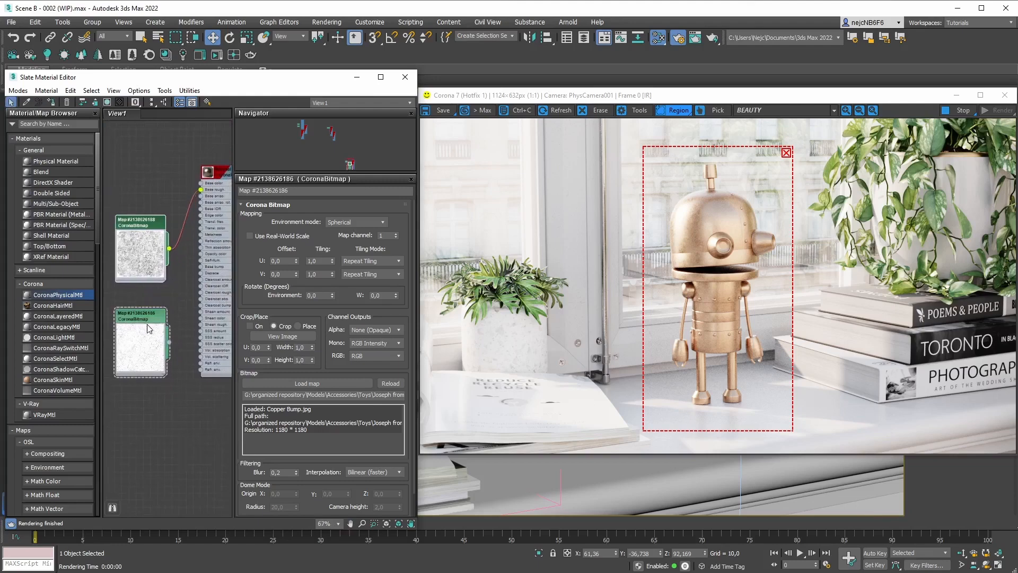
drag(147, 329, 140, 315)
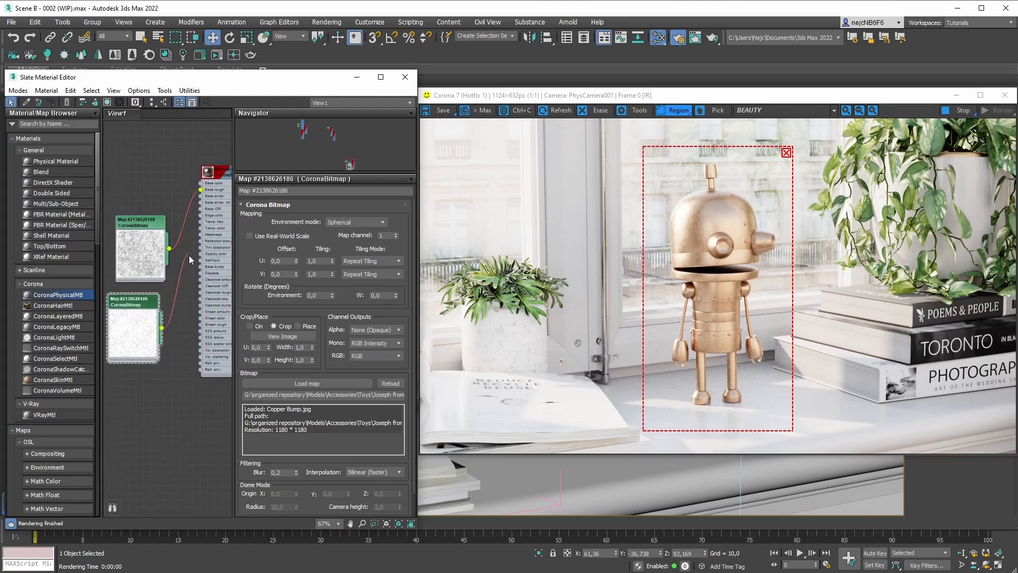
middle_drag(179, 244, 152, 248)
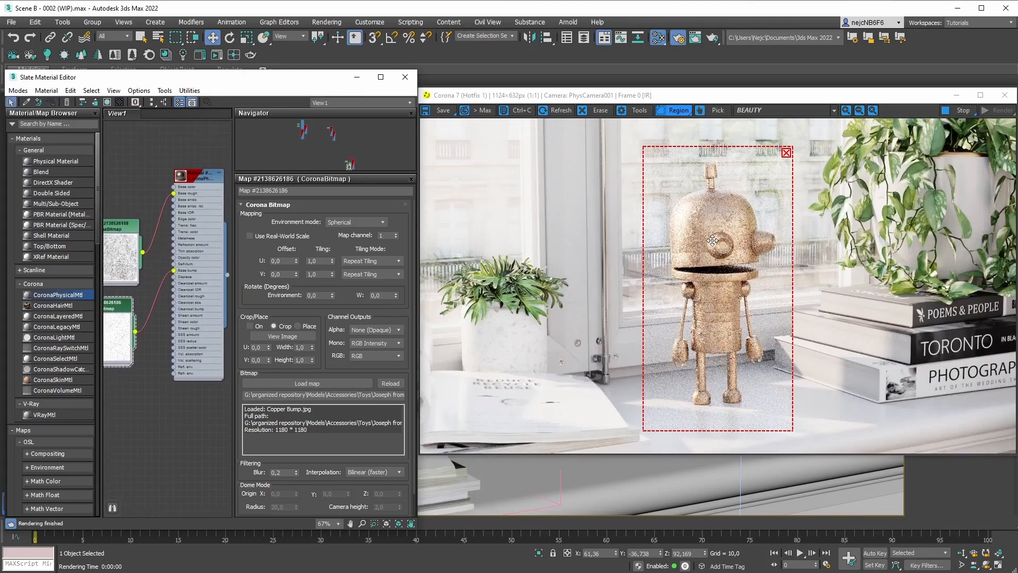
Reduce the copper material's base bump amount first to 0.5 and finally to 0.2, checking the robot's head in the render.
scroll(712, 241, up, 1)
scroll(715, 234, up, 1)
scroll(723, 216, down, 1)
drag(723, 215, 718, 231)
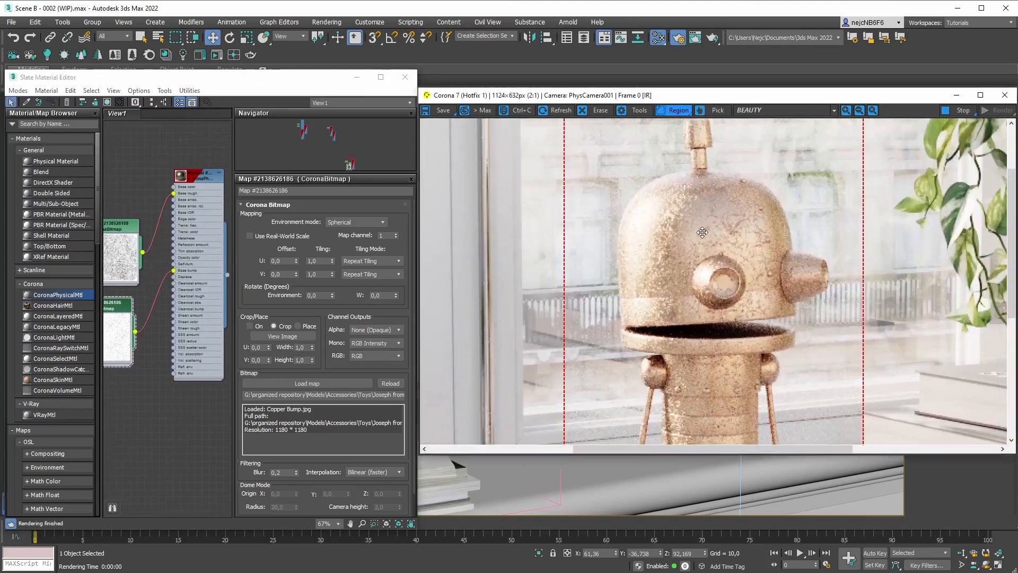
click(248, 175)
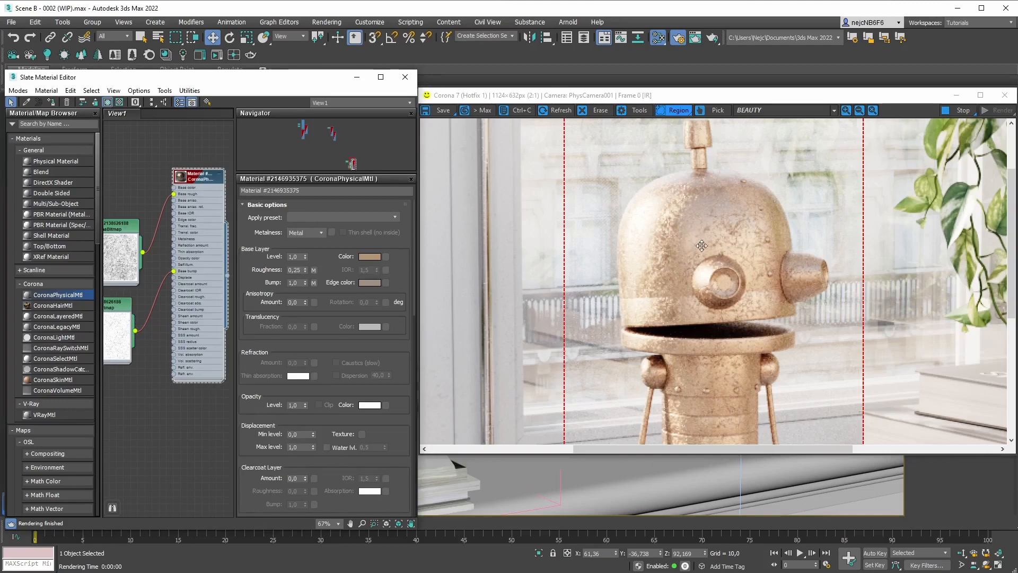
click(293, 283)
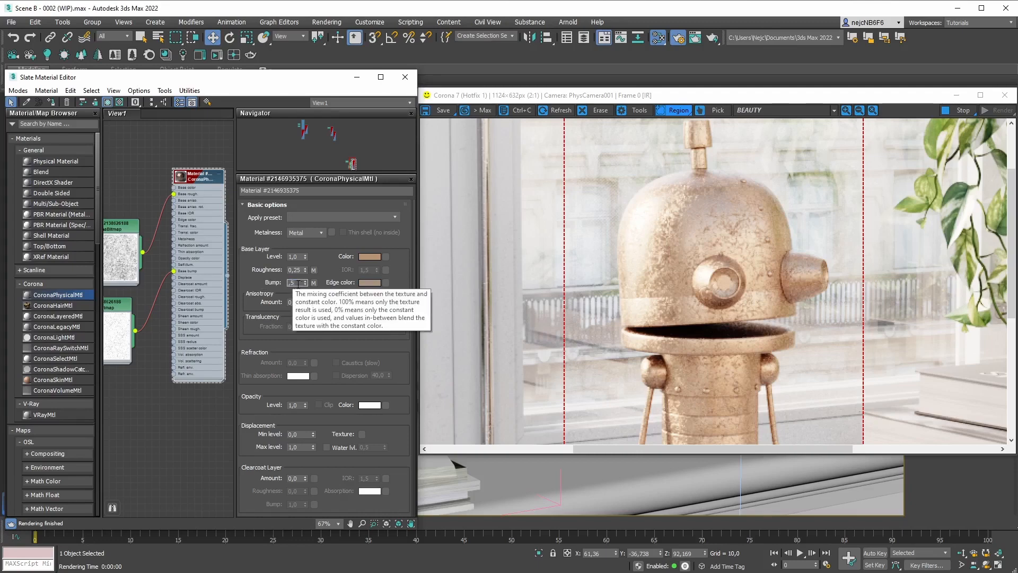
text(0,5)
key(Return)
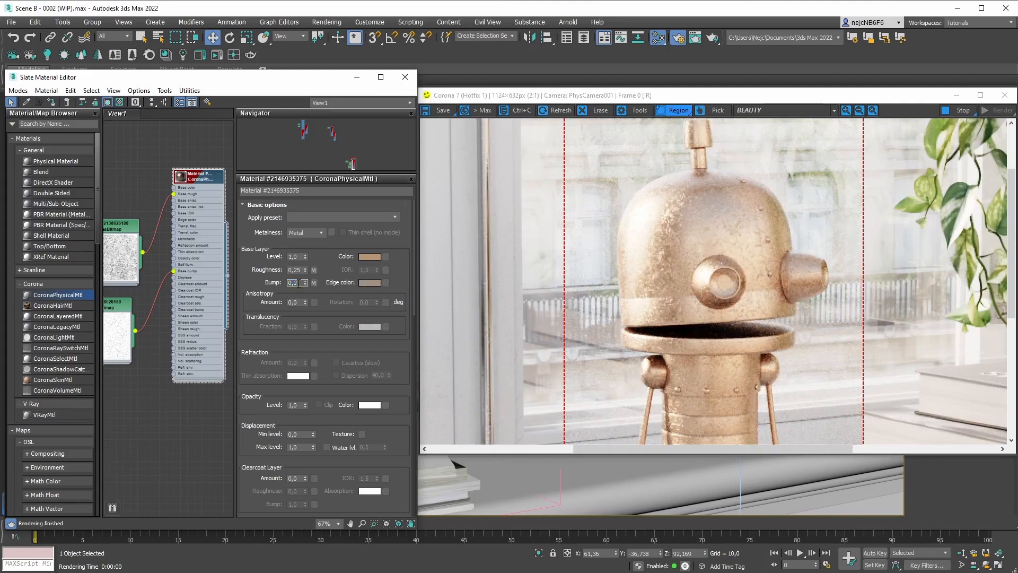
key(Return)
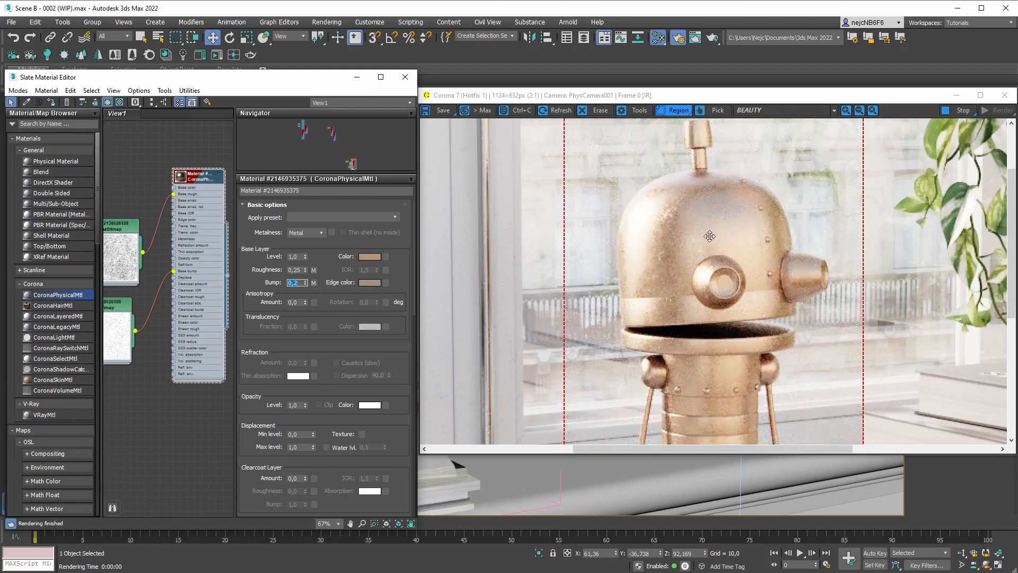
scroll(711, 236, down, 1)
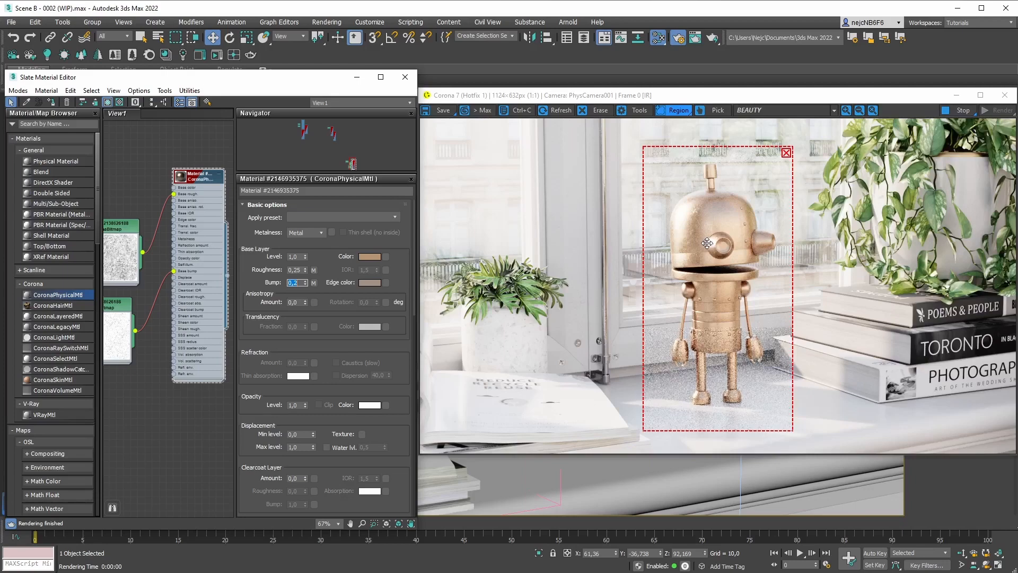
click(306, 285)
Bring 3DCollective_TexturePack01_Mask_0007_4K.jpg from File Explorer's Tex folder into the node view as a bitmap, placing it above the scuffs map.
scroll(226, 266, down, 4)
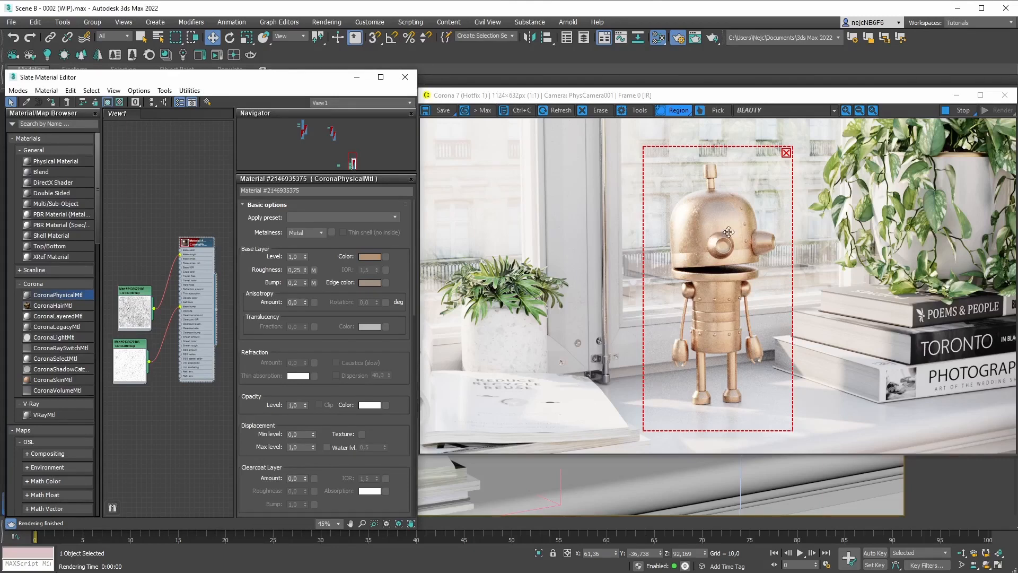
key(alt+Tab)
drag(684, 114, 710, 88)
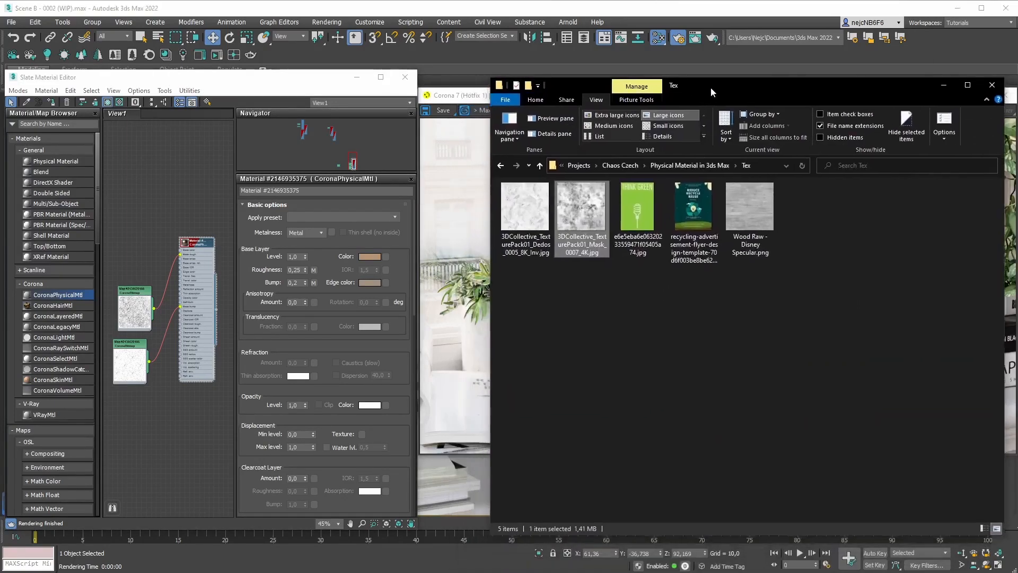
drag(583, 212, 141, 197)
drag(718, 86, 1017, 87)
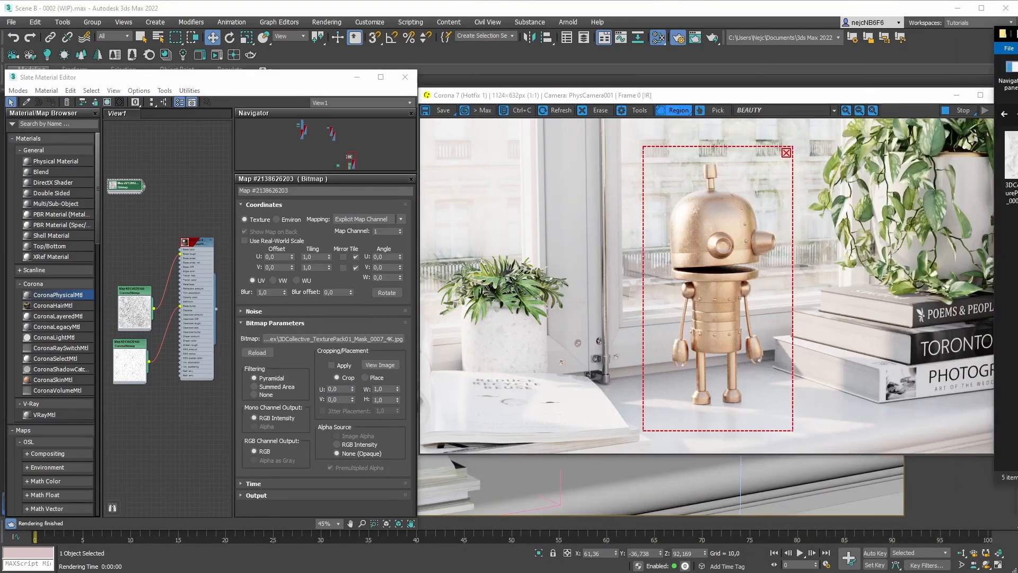
key(alt+Tab)
Create a CoronaMix map node beside the mask bitmap and show its parameters.
right_click(147, 211)
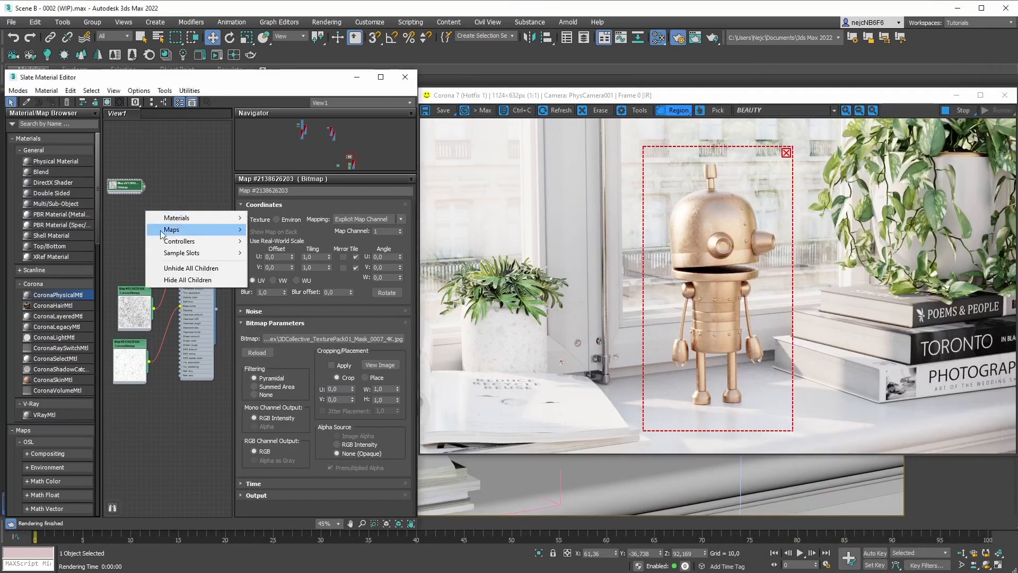
mouse_move(223, 229)
mouse_move(319, 252)
click(352, 336)
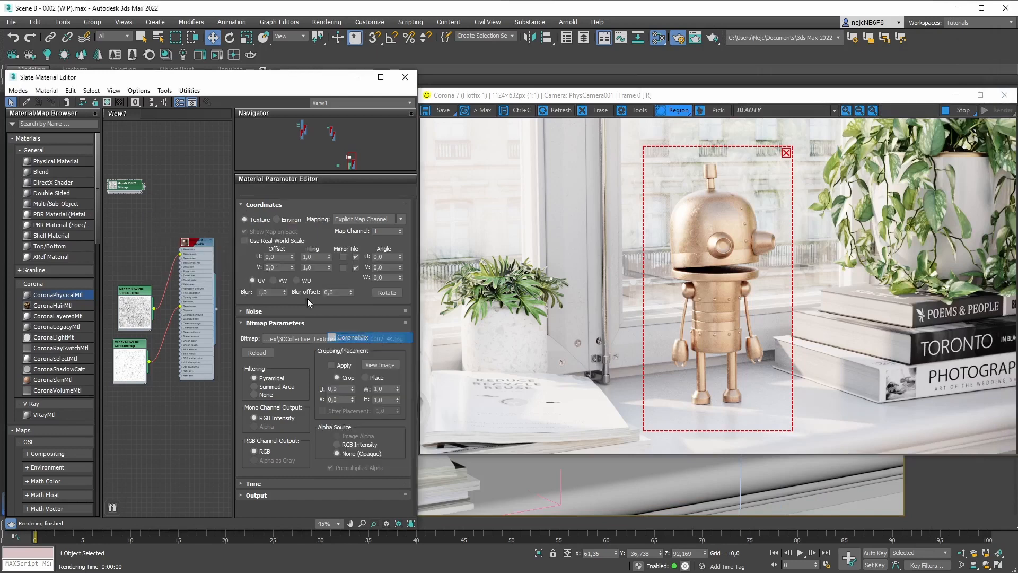
double_click(169, 204)
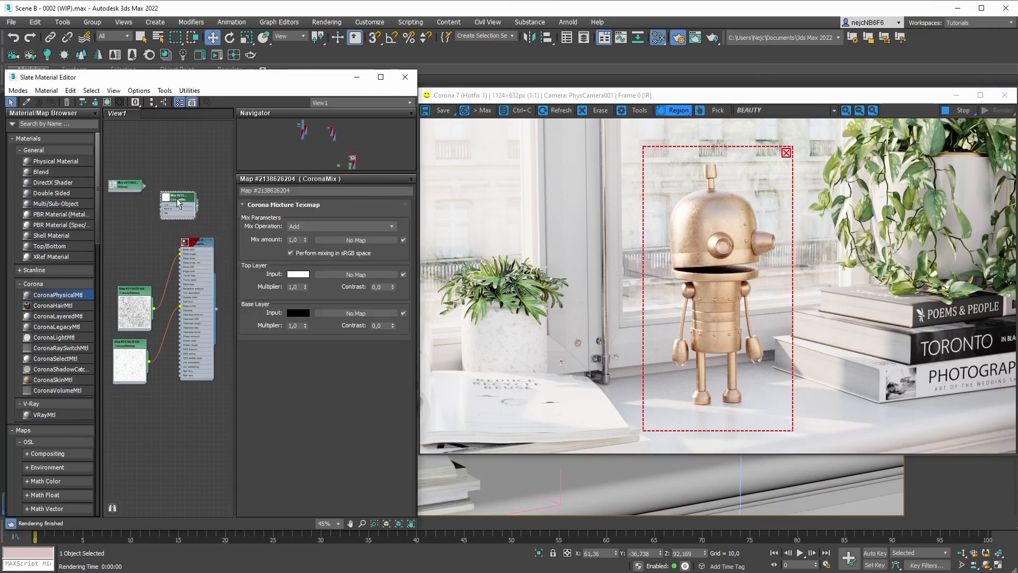
Create a CoronaColor map node below the mask bitmap and arrange it with the bitmap and CoronaMix nodes near the material.
right_click(133, 209)
mouse_move(153, 229)
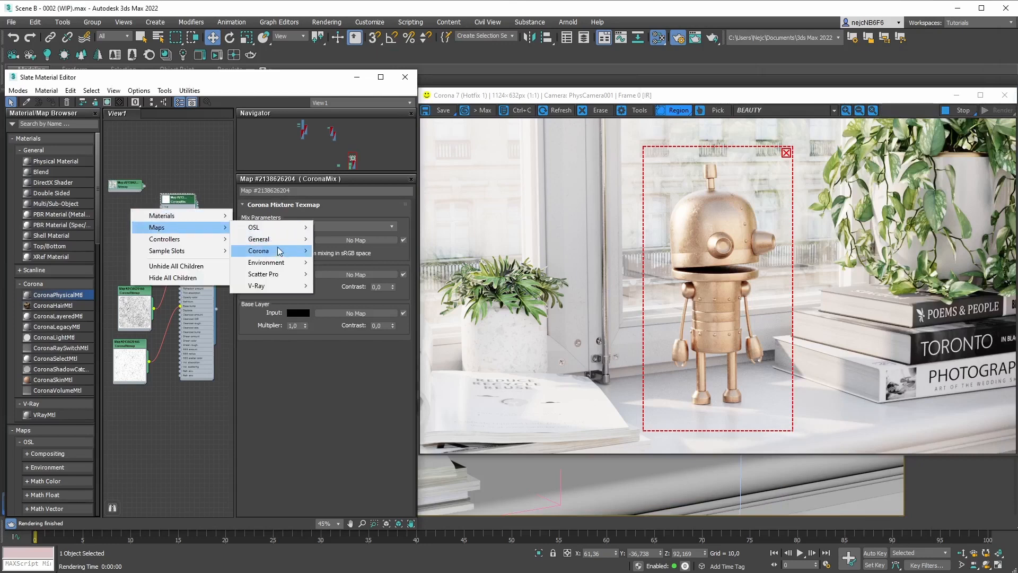
mouse_move(259, 250)
drag(340, 269, 335, 283)
click(335, 284)
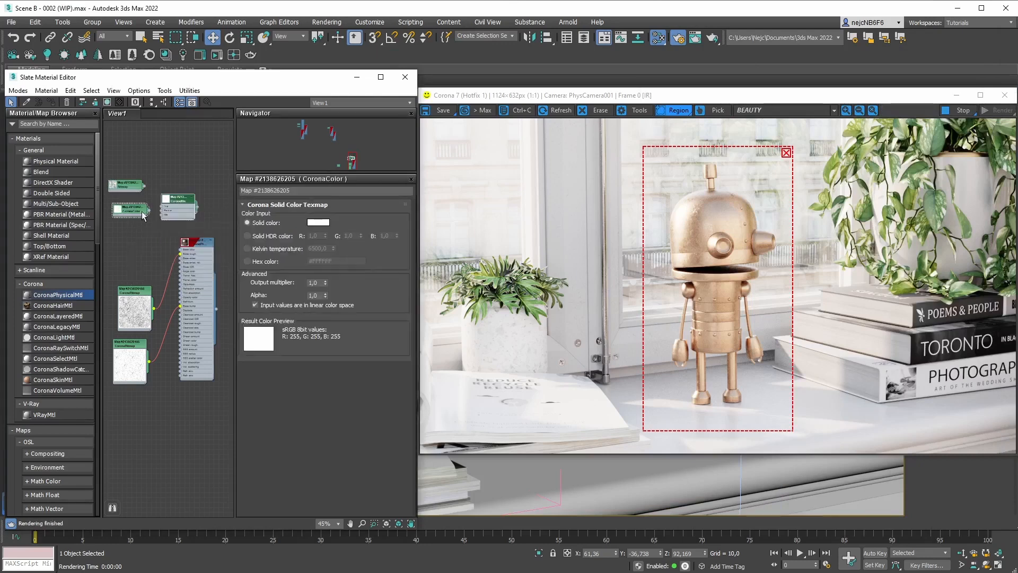
drag(171, 213, 155, 228)
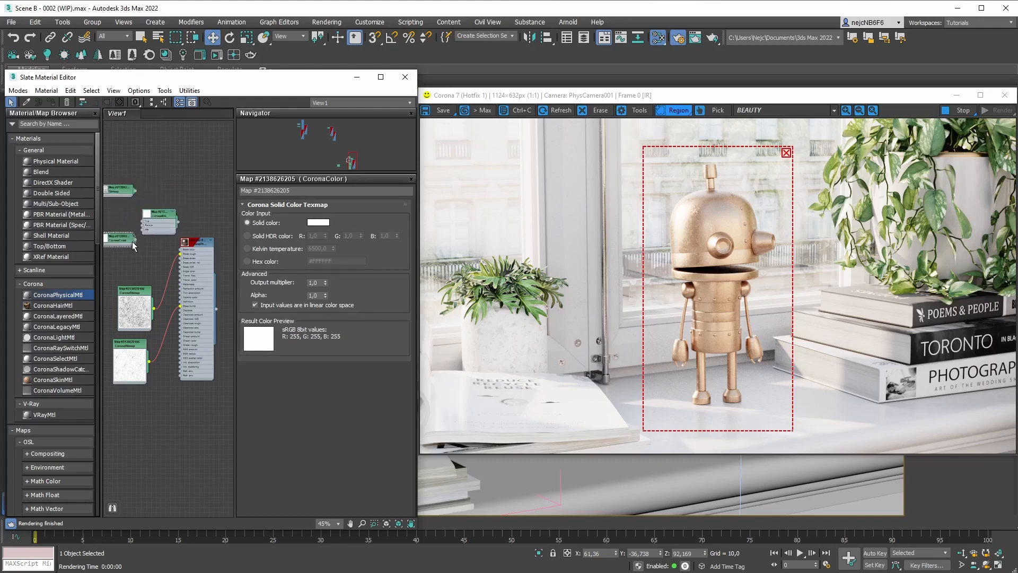
Copy the robot material's base color into the solid color of the CoronaColor map.
middle_drag(132, 241, 144, 241)
click(211, 243)
double_click(210, 239)
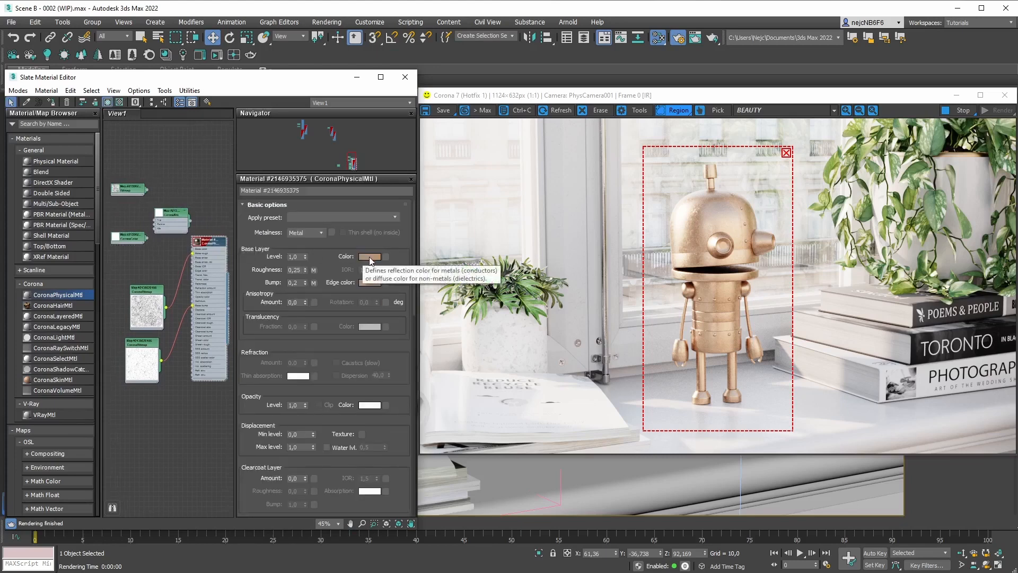
right_click(370, 259)
click(383, 263)
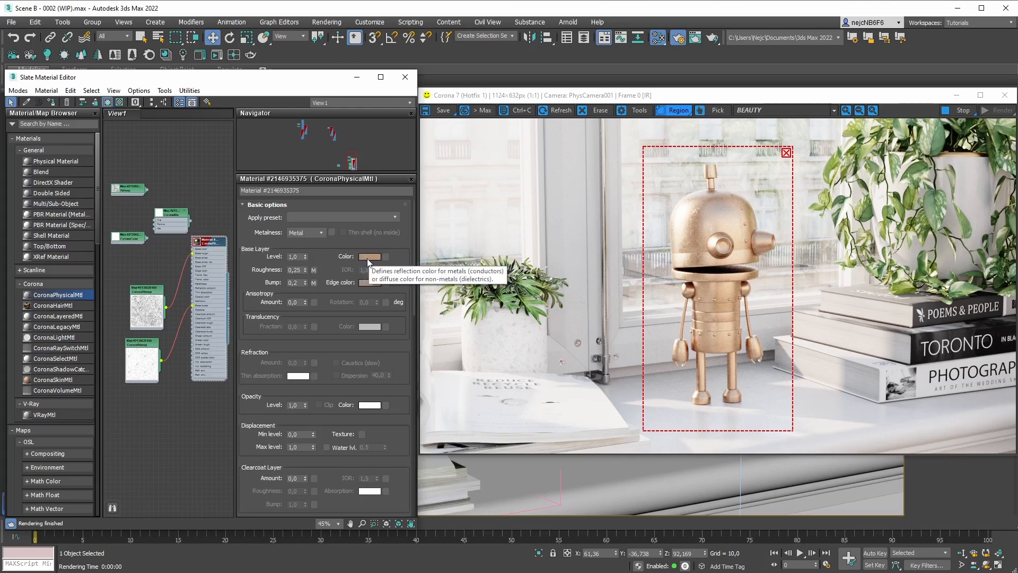
click(126, 240)
double_click(125, 241)
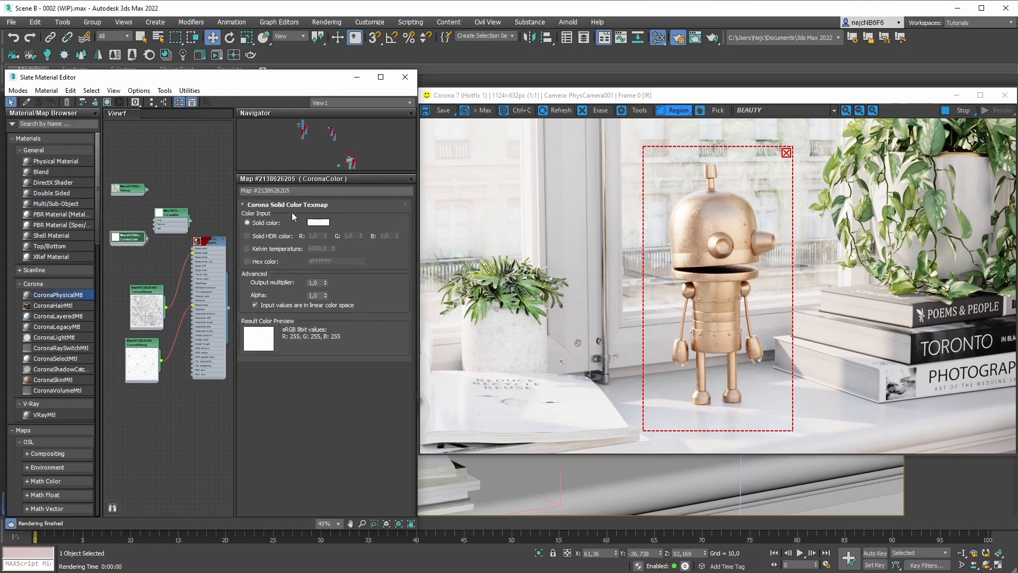
right_click(322, 225)
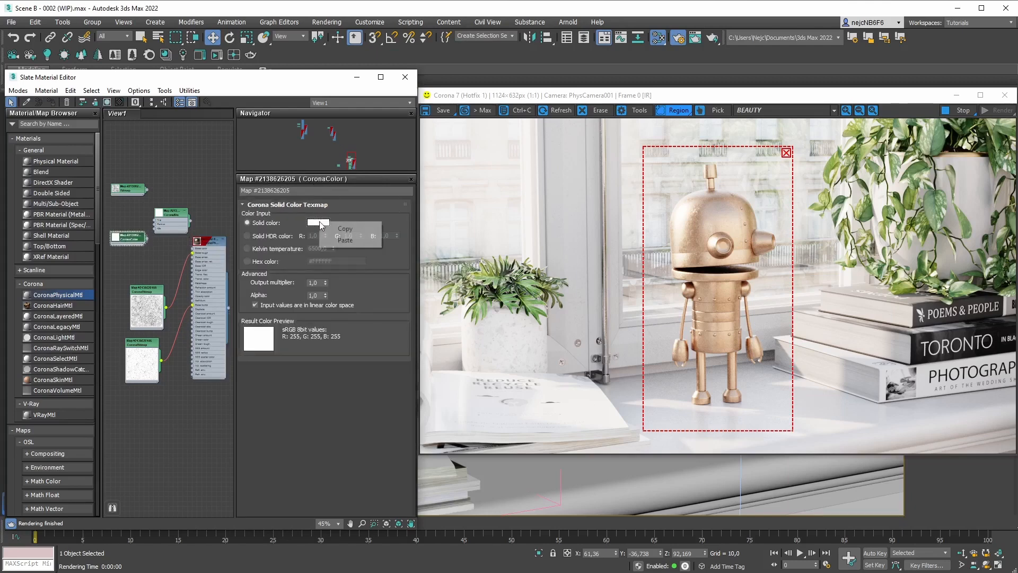
click(348, 238)
Connect CoronaColor to the CoronaMix Bottom input and the mask bitmap to its Top input, placing the bitmap just above the color node.
scroll(157, 236, up, 5)
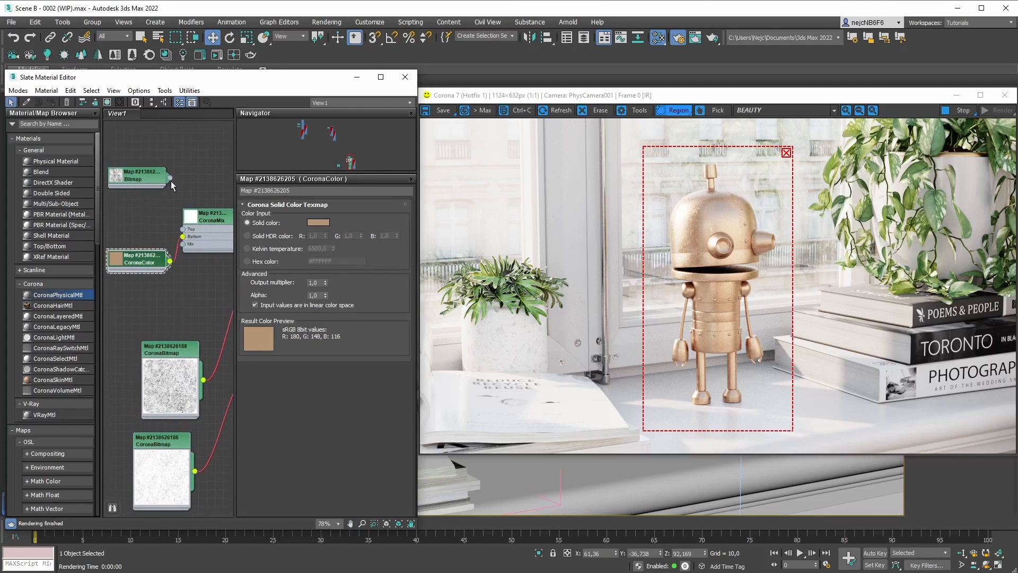
drag(172, 223, 184, 230)
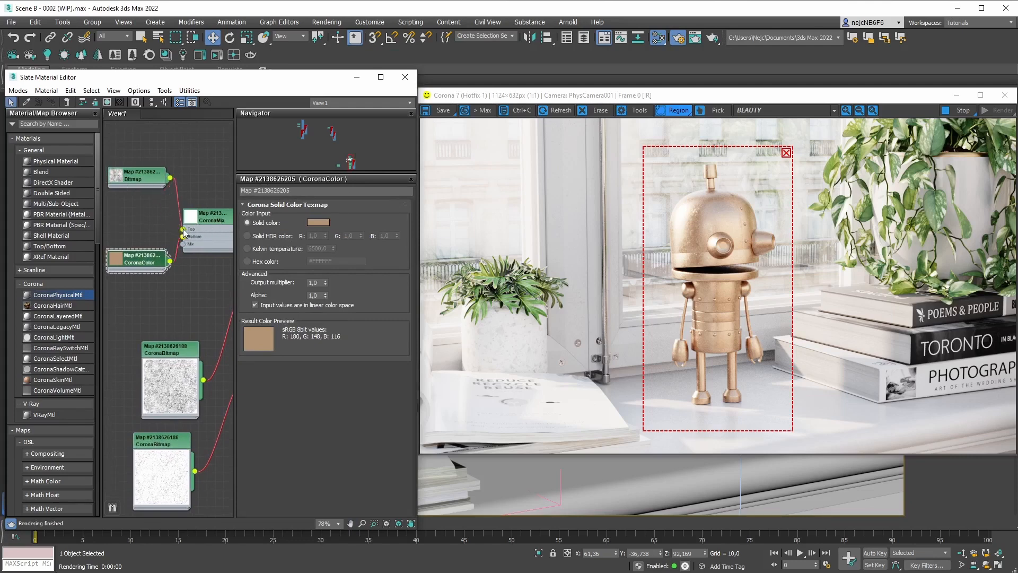
double_click(212, 218)
drag(157, 178, 157, 220)
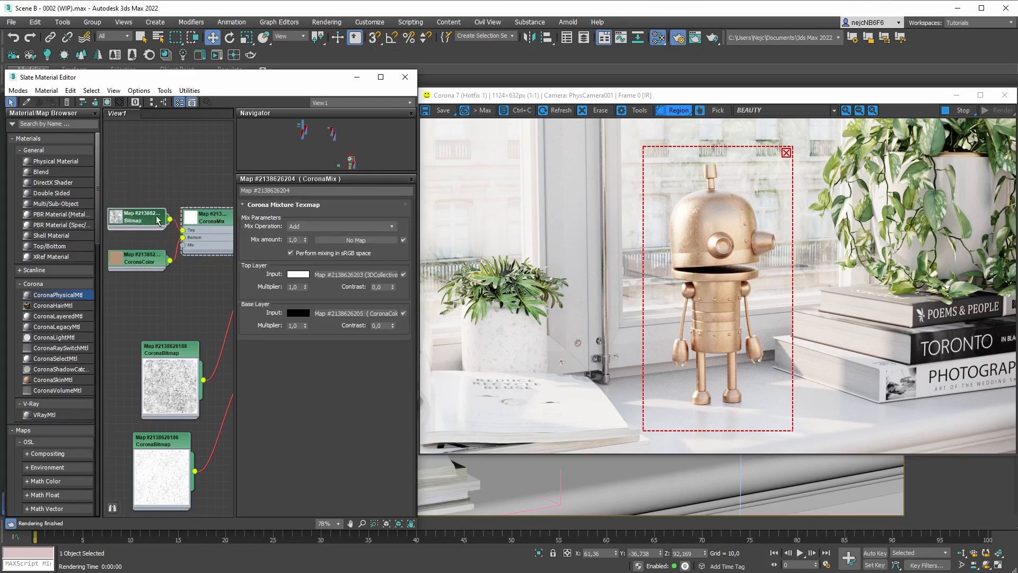
Preview the CoronaMix node and set its mix operation to Multiply.
middle_drag(193, 245, 175, 244)
double_click(170, 221)
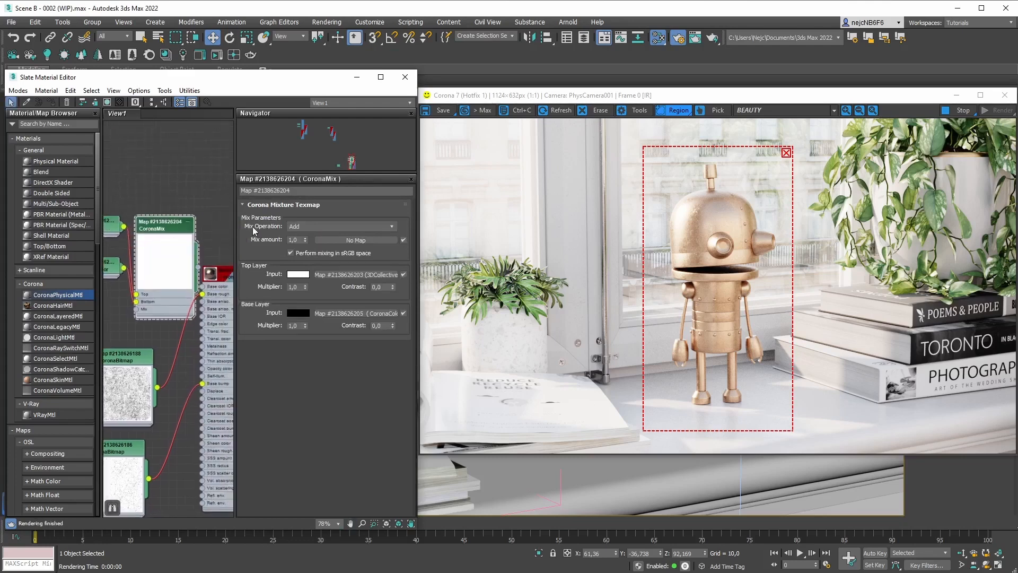
click(304, 225)
click(302, 253)
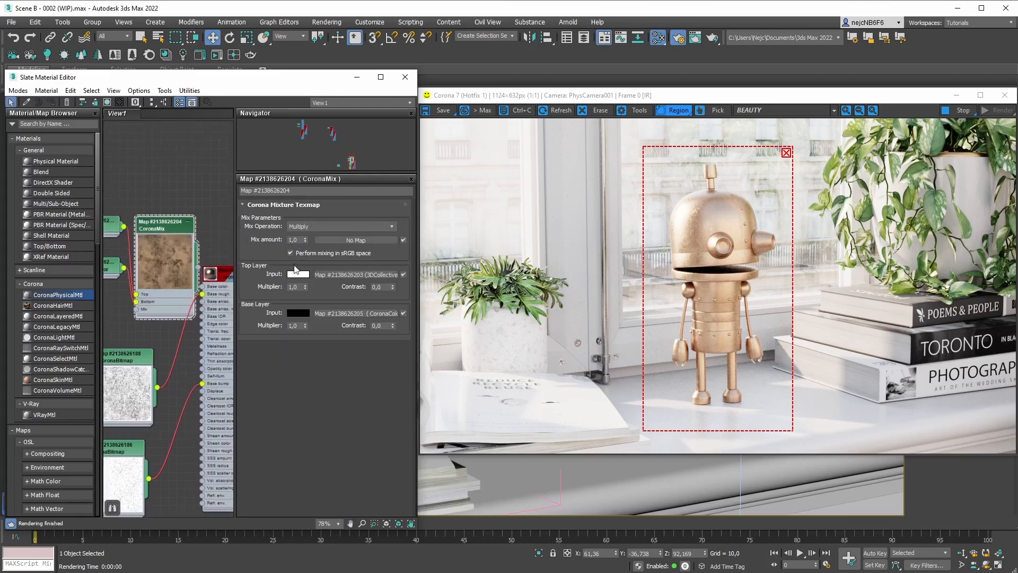
Move the CoronaMix node away from the material and connect it to the material's base color input.
scroll(169, 262, down, 4)
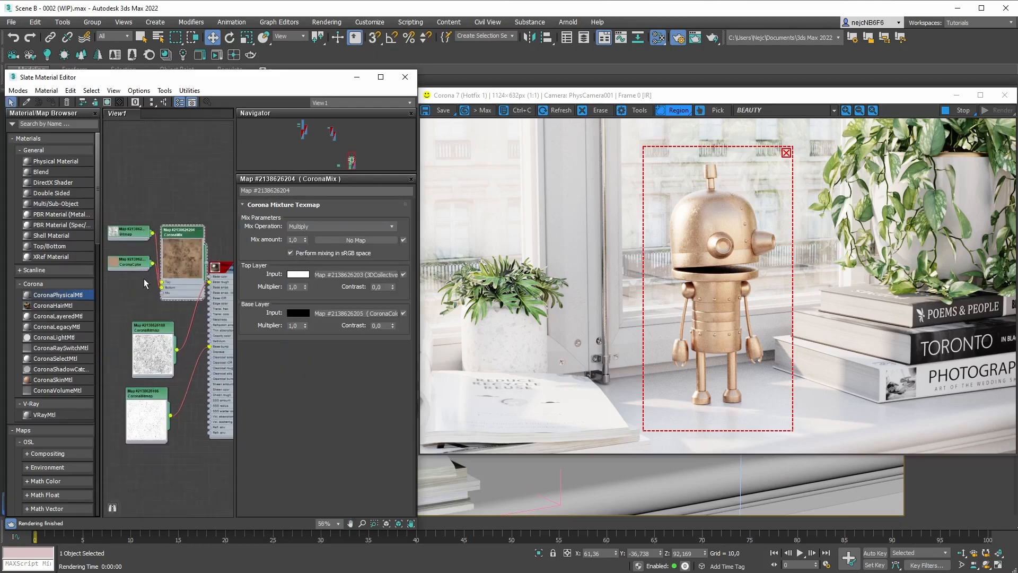
drag(155, 239, 150, 239)
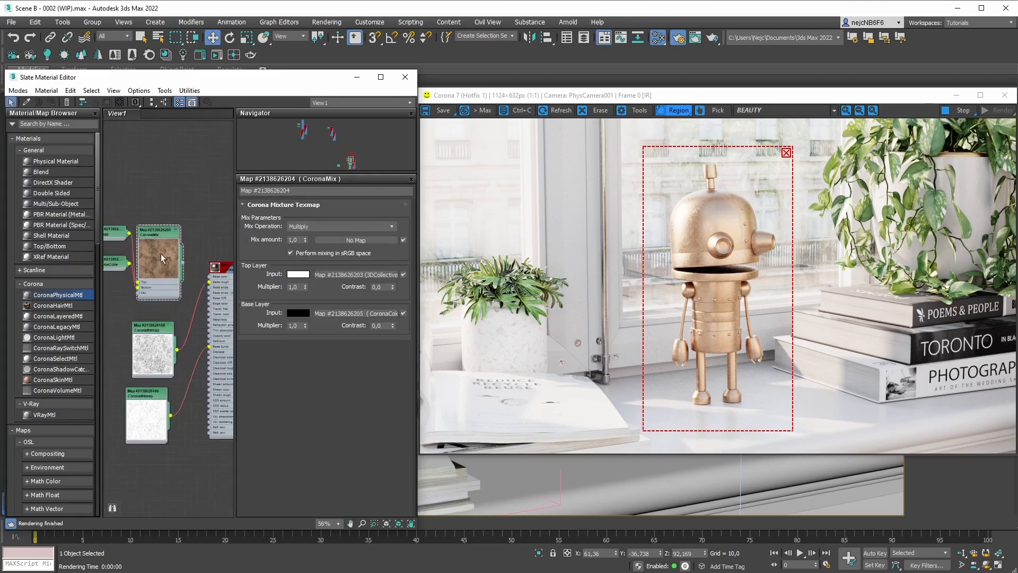
scroll(182, 266, up, 2)
middle_drag(183, 267, 156, 266)
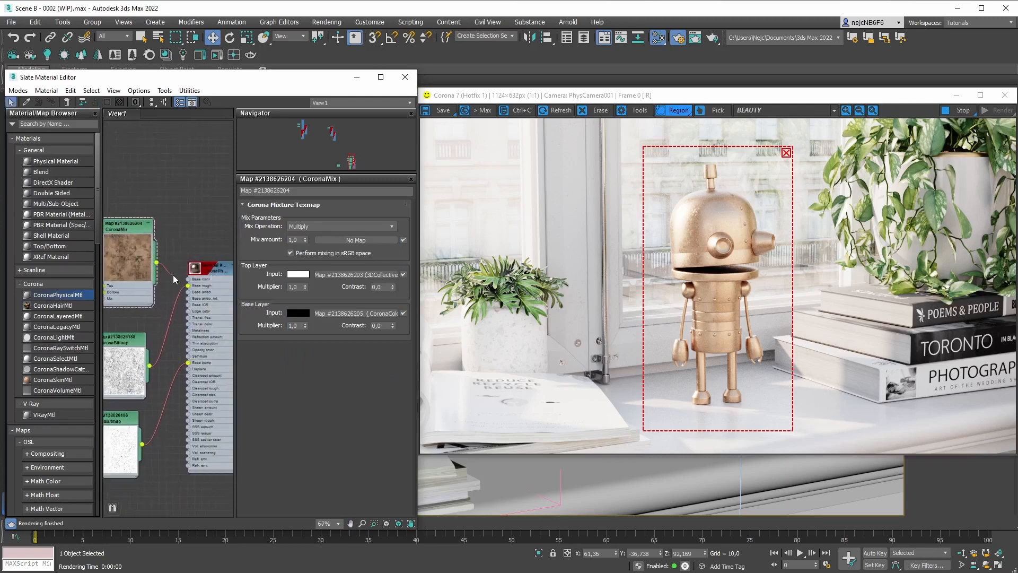
drag(183, 281, 188, 278)
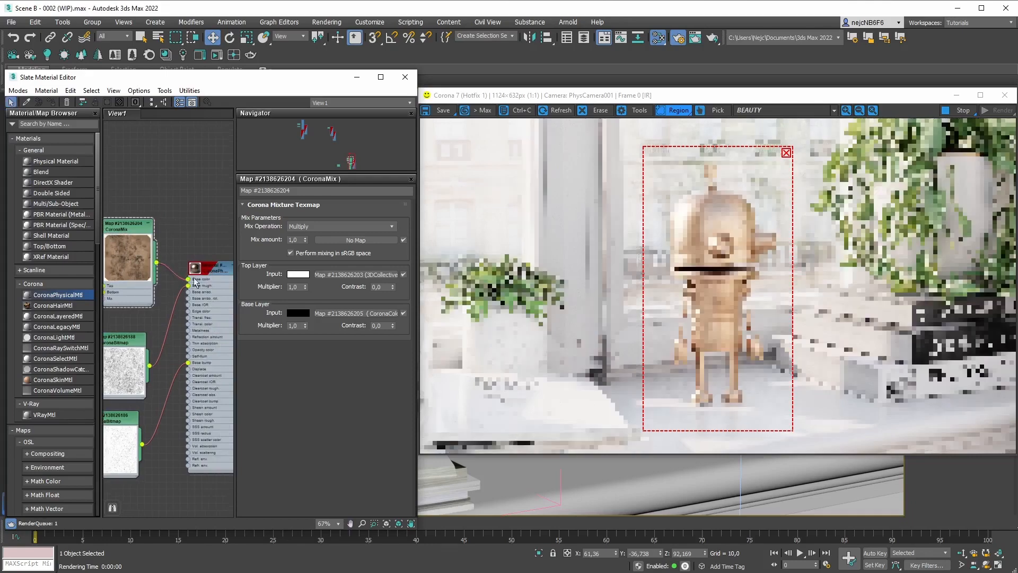
Lower the CoronaMix mix amount to 0.5 to soften the dark patches on the robot.
double_click(214, 268)
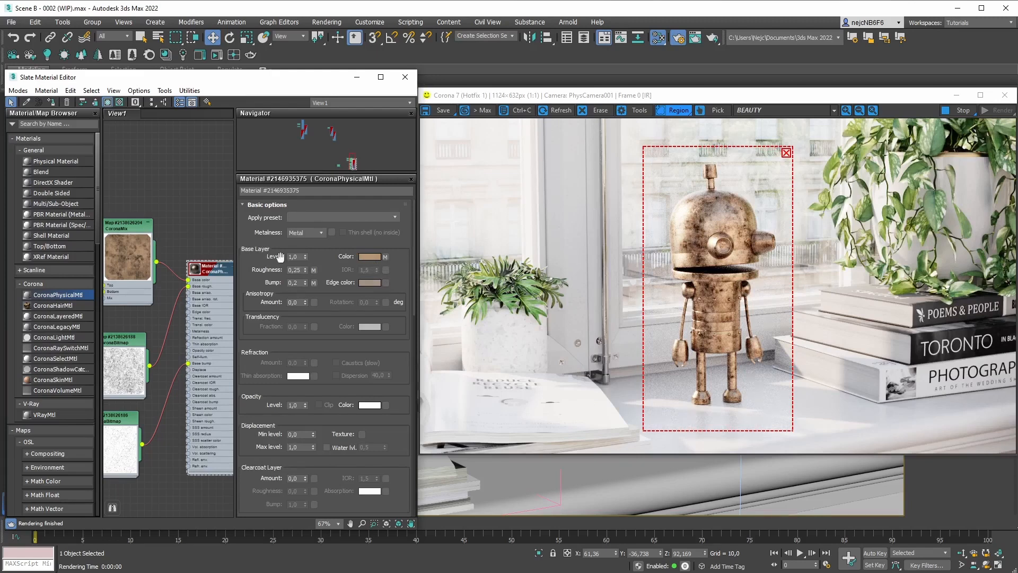
scroll(143, 277, down, 4)
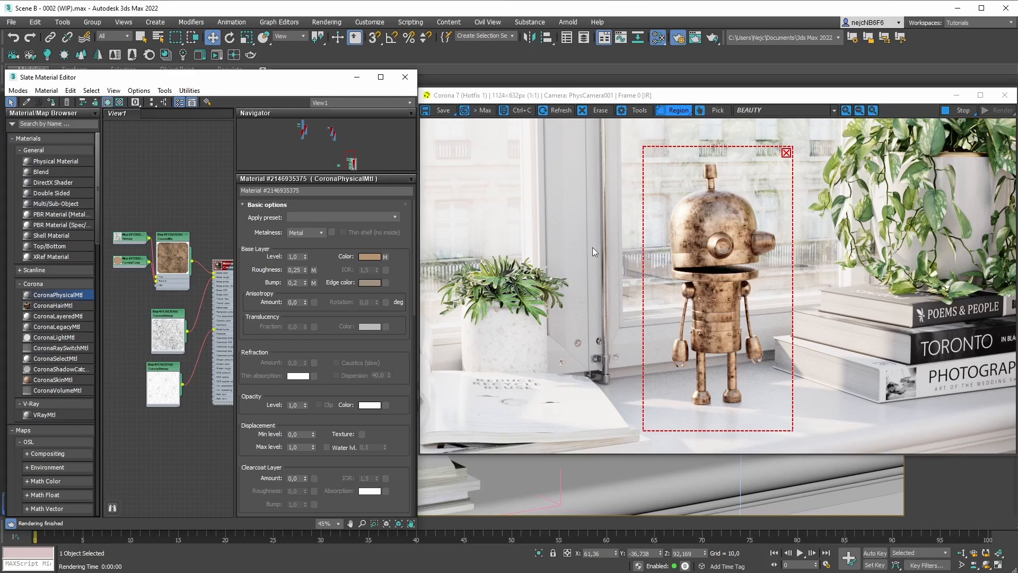
click(176, 243)
double_click(176, 243)
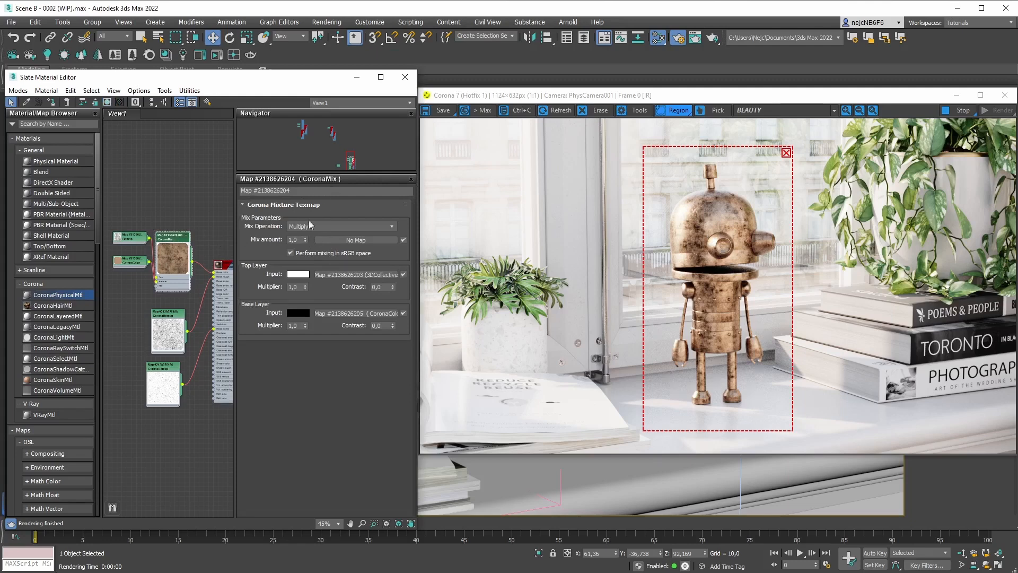
drag(305, 240, 310, 265)
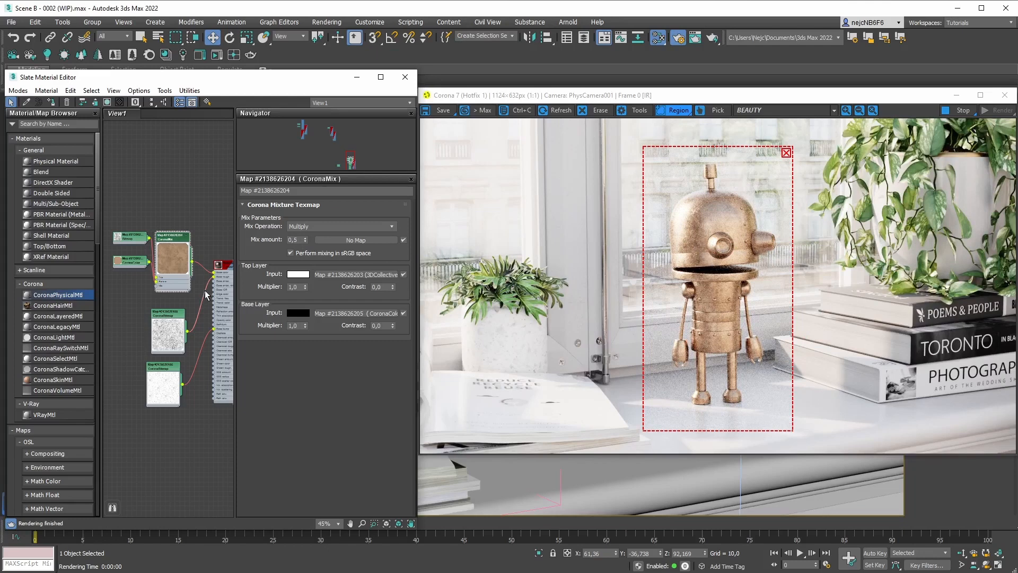
middle_drag(220, 267, 211, 259)
scroll(204, 272, down, 2)
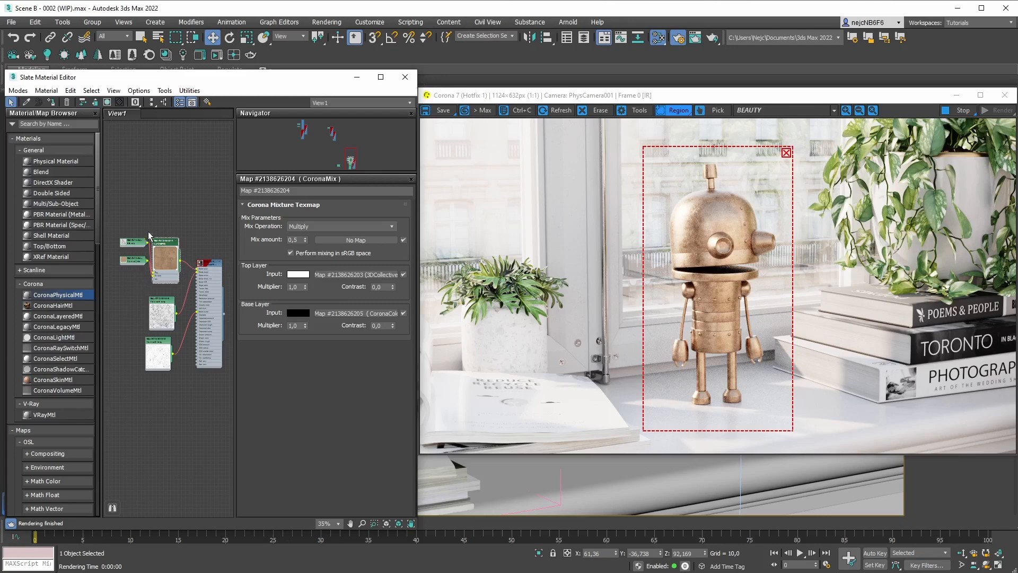
scroll(139, 279, up, 2)
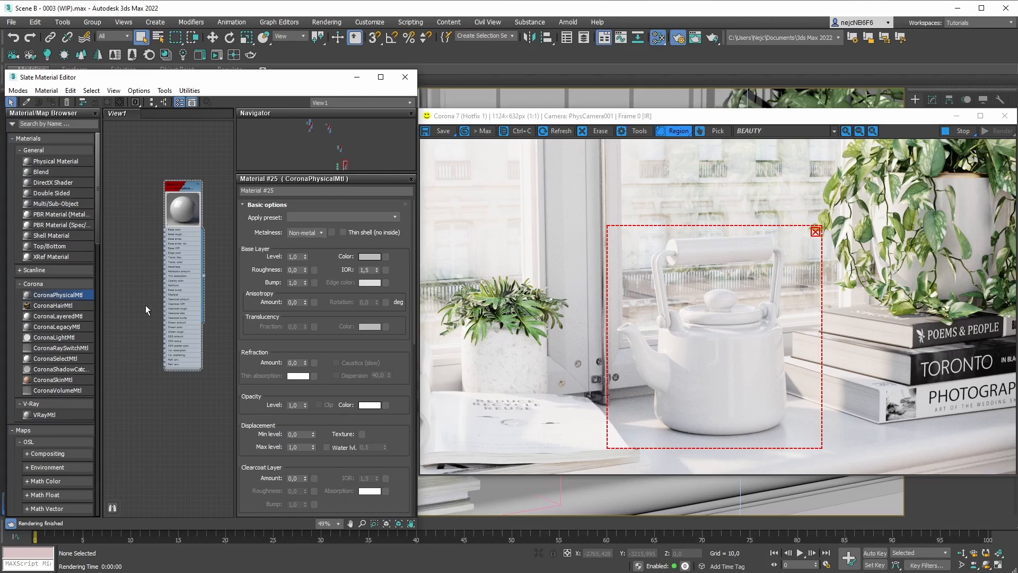
scroll(142, 302, down, 5)
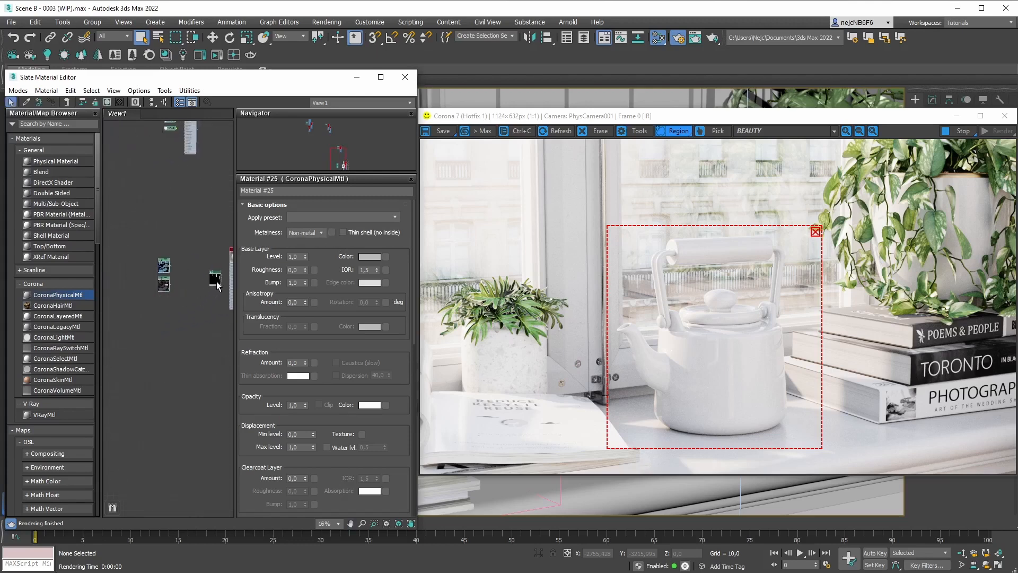
Connect the black-and-white mask bitmap to the kettle material's Metalness as an instance and place the bitmap beside the material.
scroll(217, 285, up, 7)
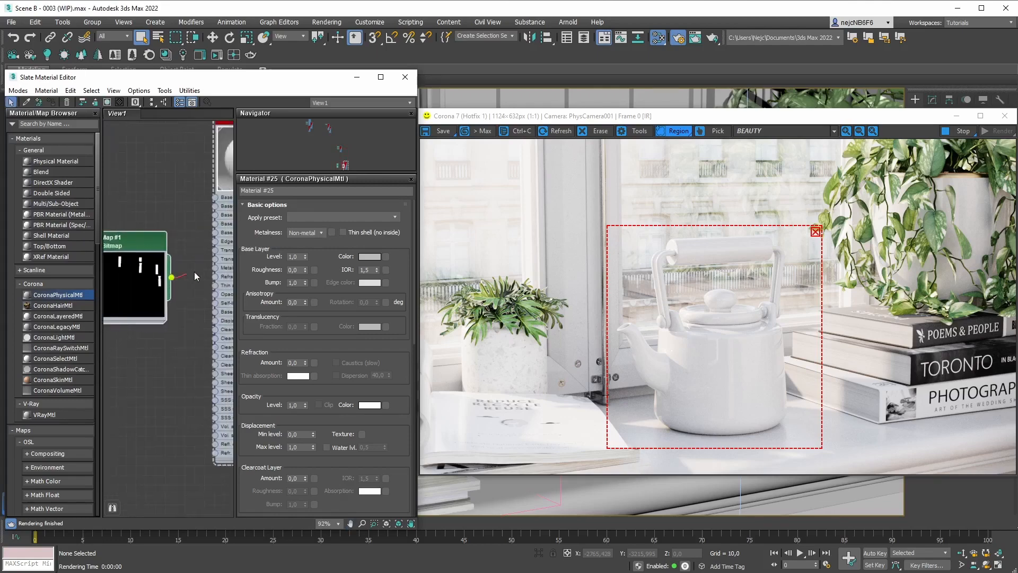
drag(194, 272, 309, 256)
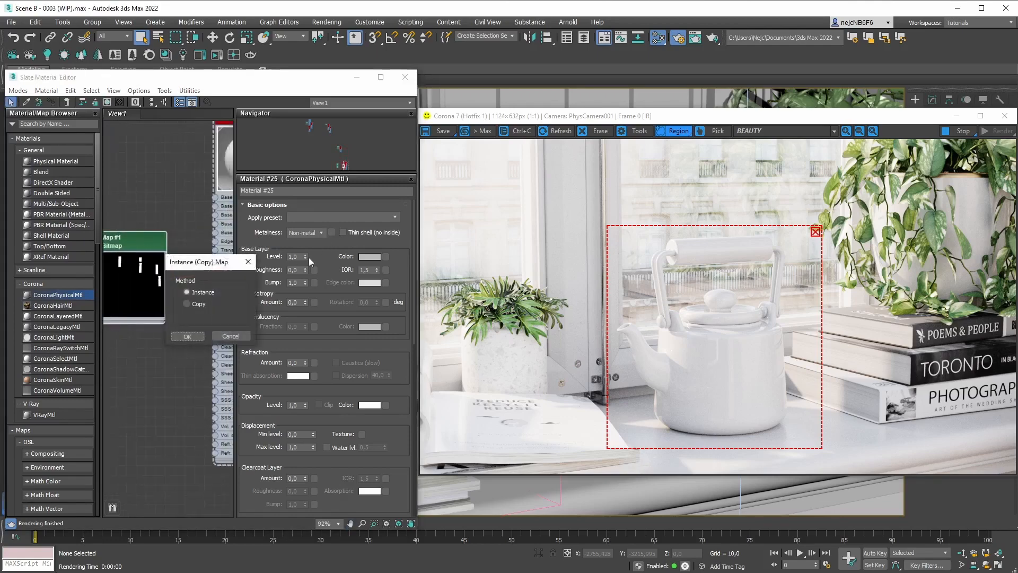
click(187, 338)
drag(137, 241, 160, 234)
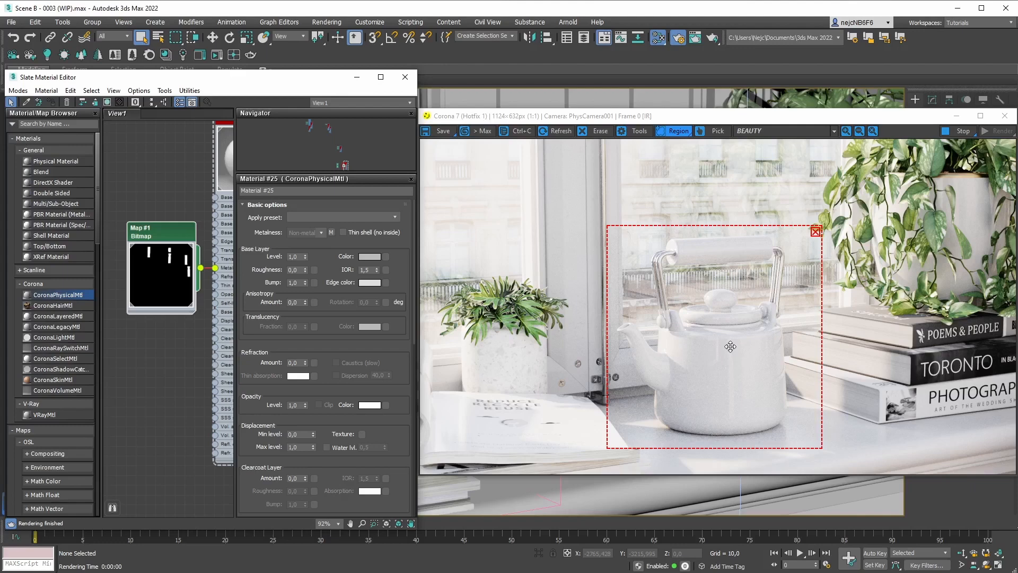
scroll(166, 257, up, 4)
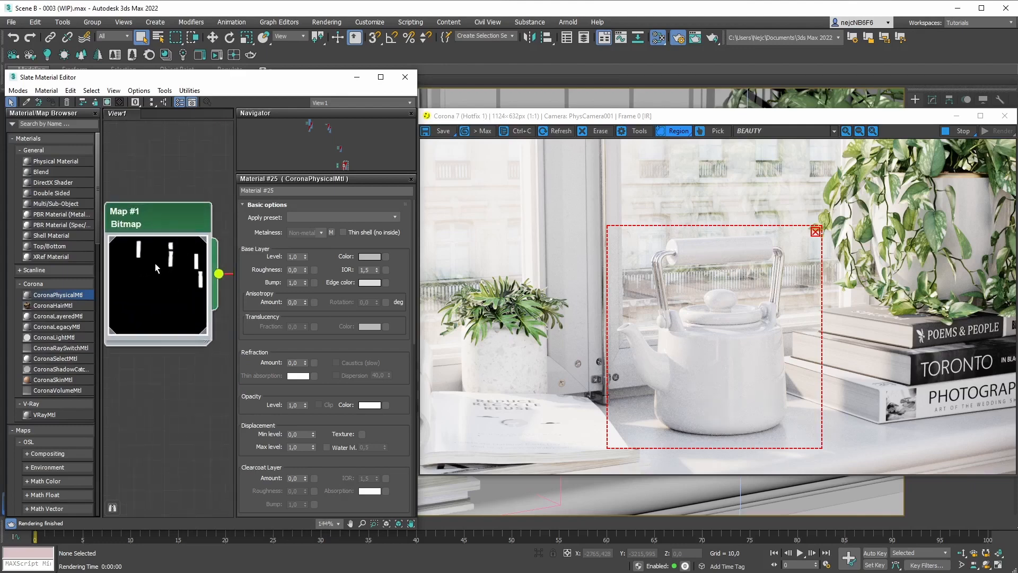
scroll(155, 263, up, 2)
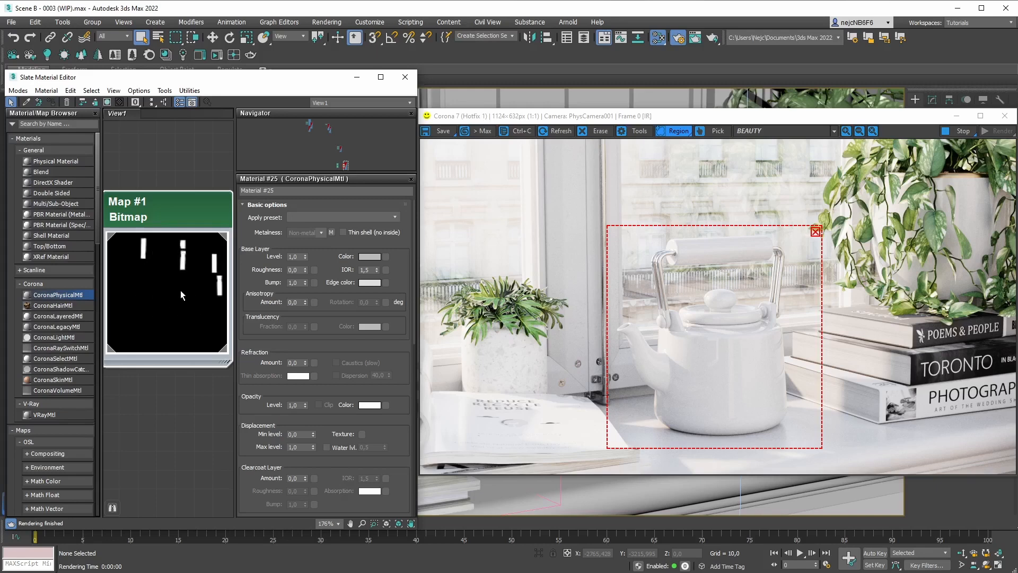
scroll(184, 291, down, 2)
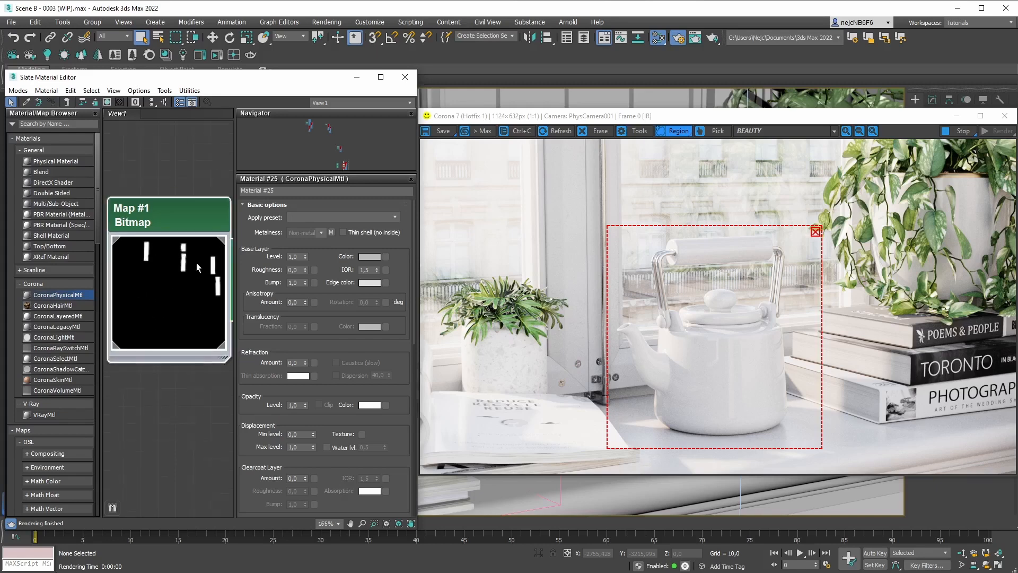
drag(188, 262, 190, 261)
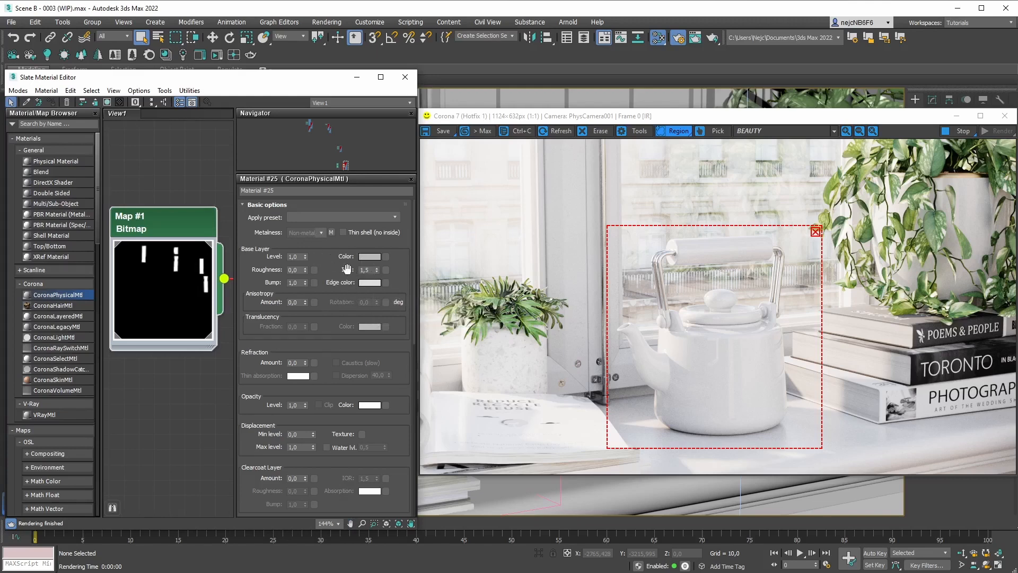
Try an IOR of 1.0 and a pure red edge color on the kettle material, cancel the color, and restore the IOR to 1.5.
right_click(376, 269)
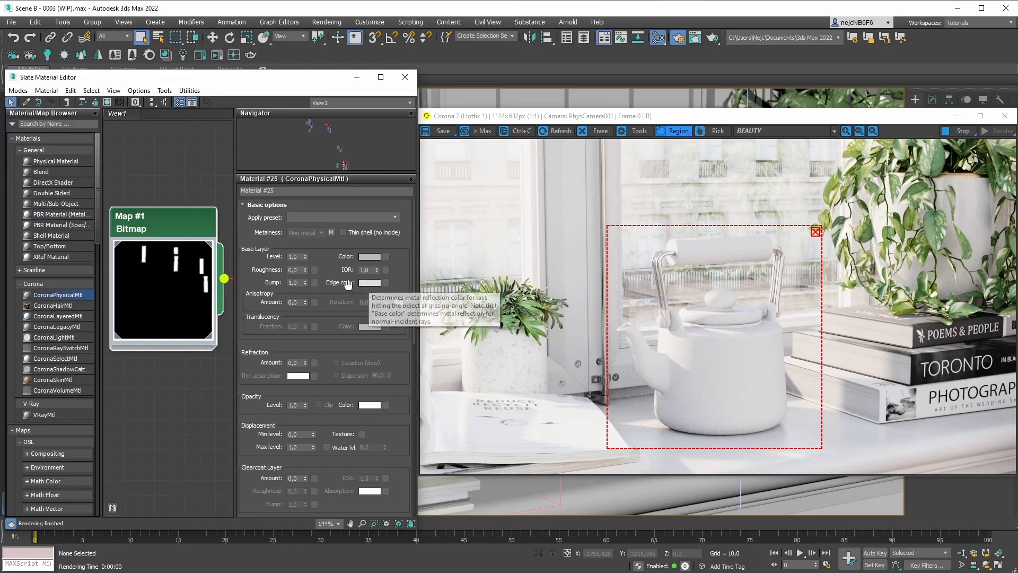
click(375, 290)
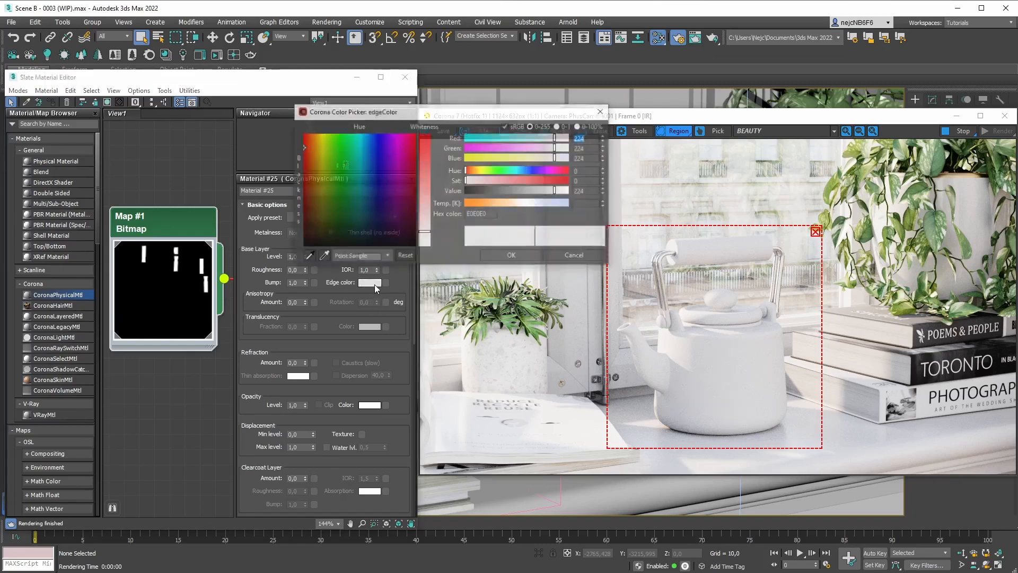
drag(467, 118, 418, 79)
drag(450, 140, 530, 150)
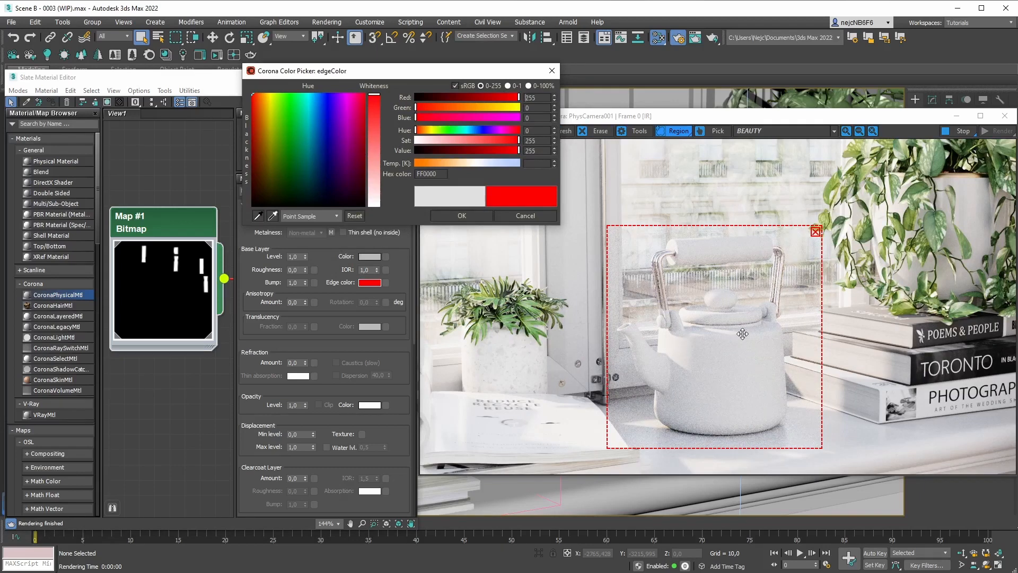
click(524, 214)
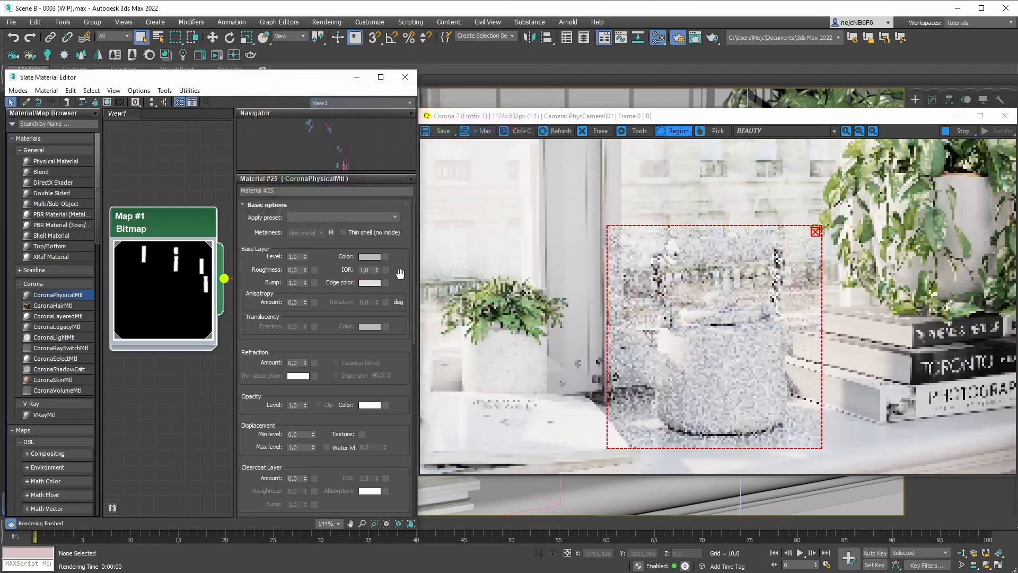
right_click(377, 269)
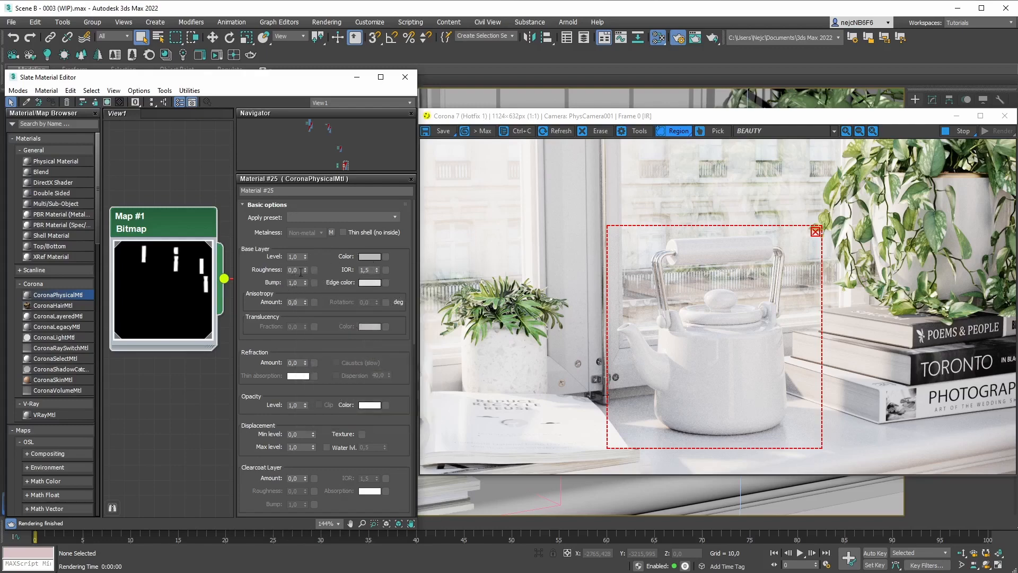
Set the kettle's base roughness to 1.0 and place the grayscale roughness bitmap beside the material, above the metalness mask.
drag(305, 270, 304, 178)
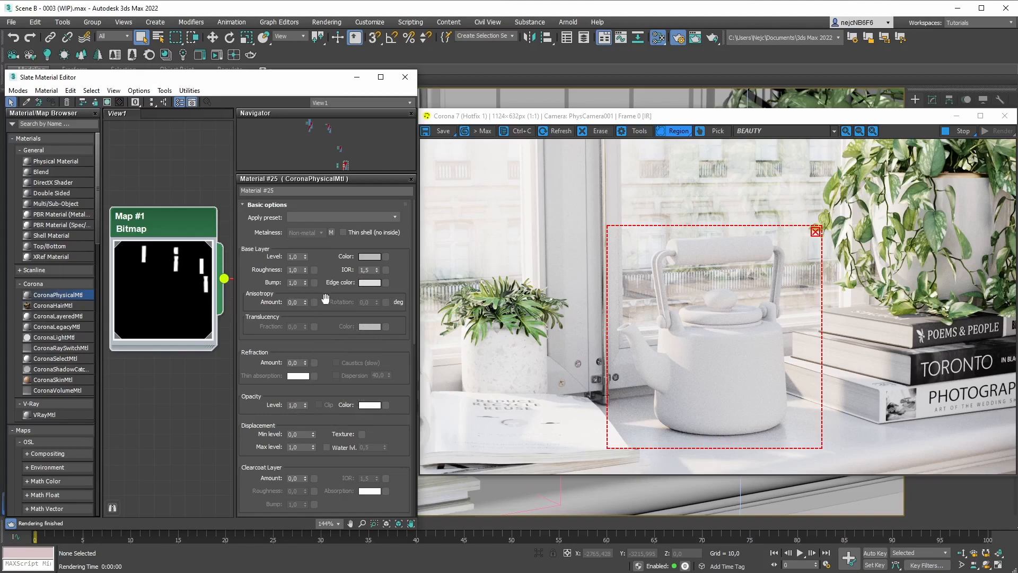
scroll(170, 337, down, 8)
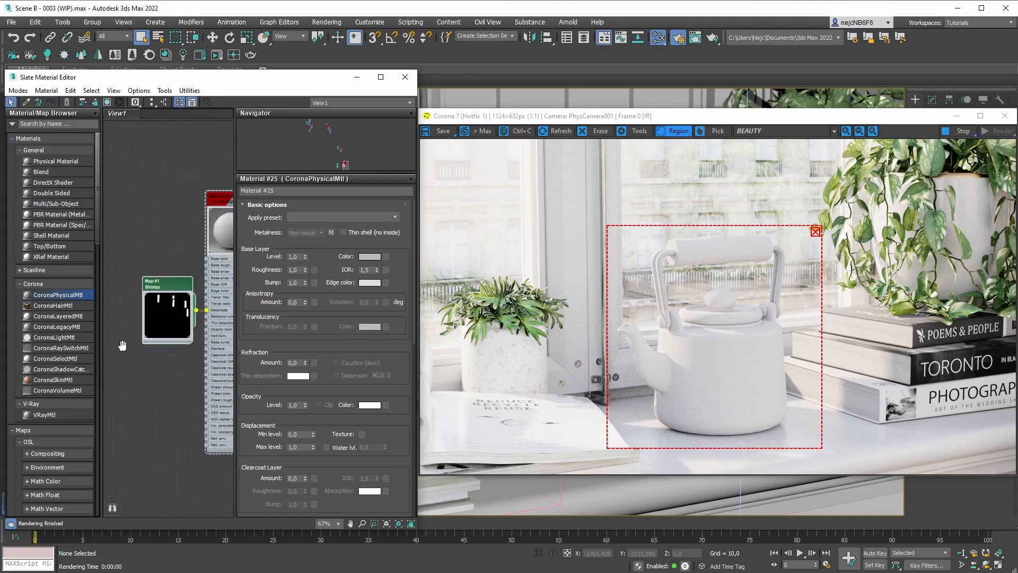
middle_drag(143, 338, 170, 329)
drag(142, 319, 245, 336)
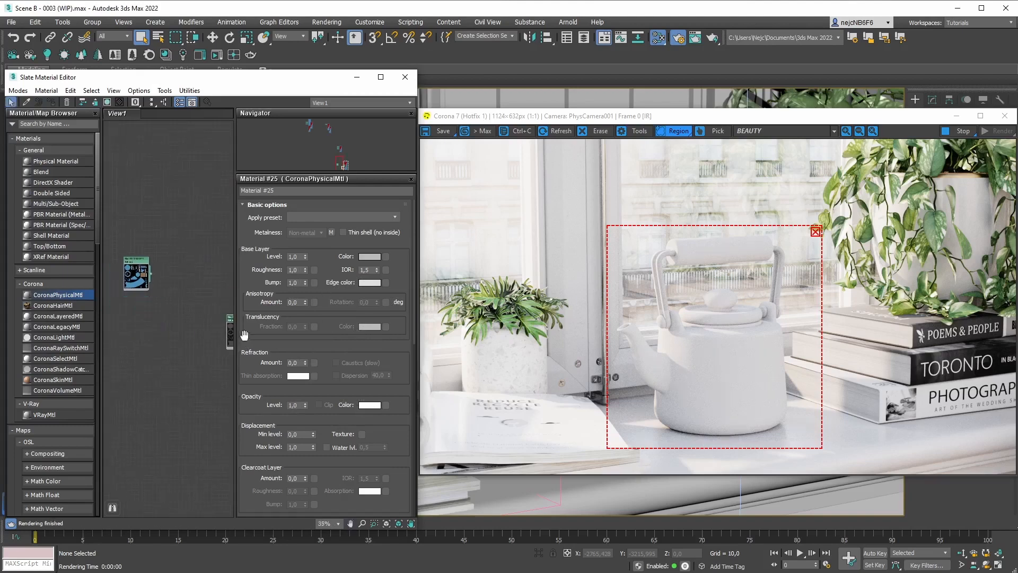
middle_drag(207, 290, 110, 284)
drag(141, 314, 162, 238)
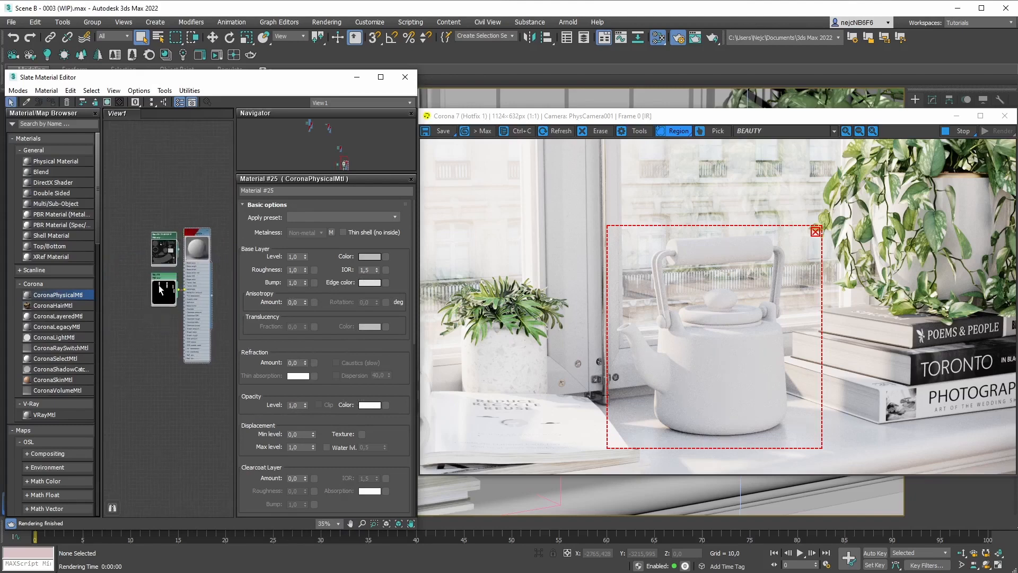
drag(158, 285, 158, 306)
scroll(164, 281, up, 7)
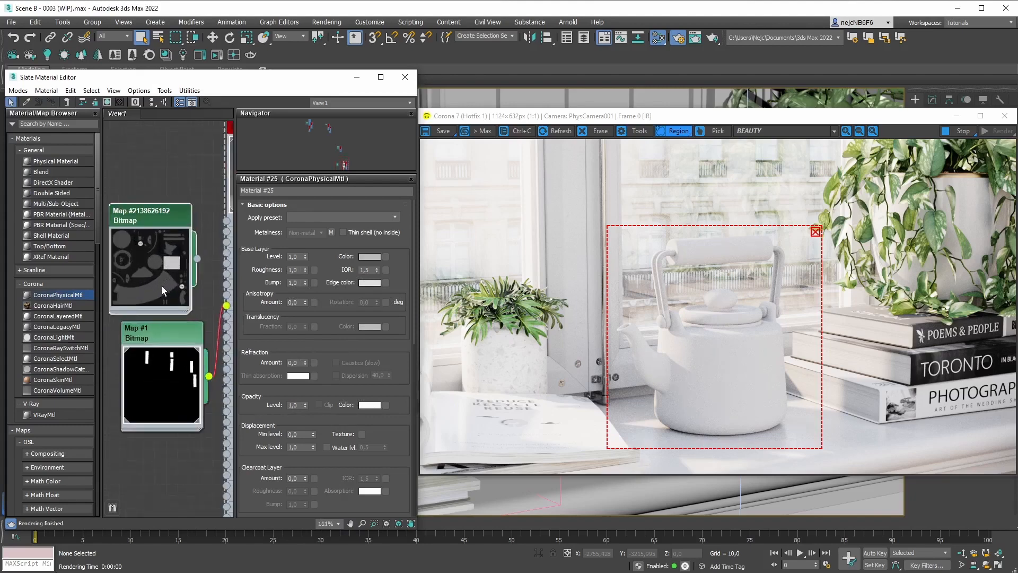
scroll(173, 288, up, 2)
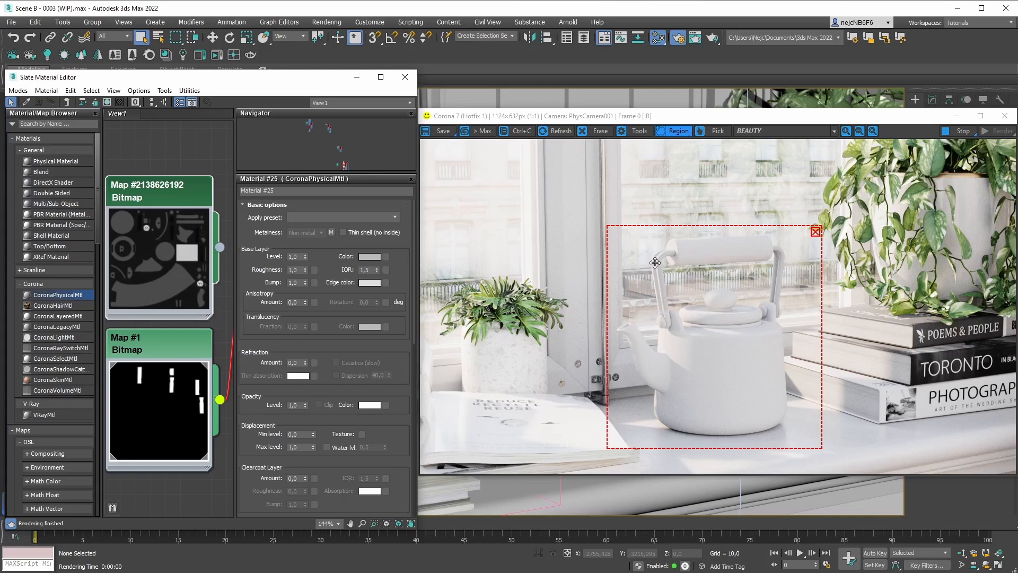
Overlay the metalness mask on the roughness bitmap to compare their metal areas, and move it back underneath.
drag(146, 350, 147, 262)
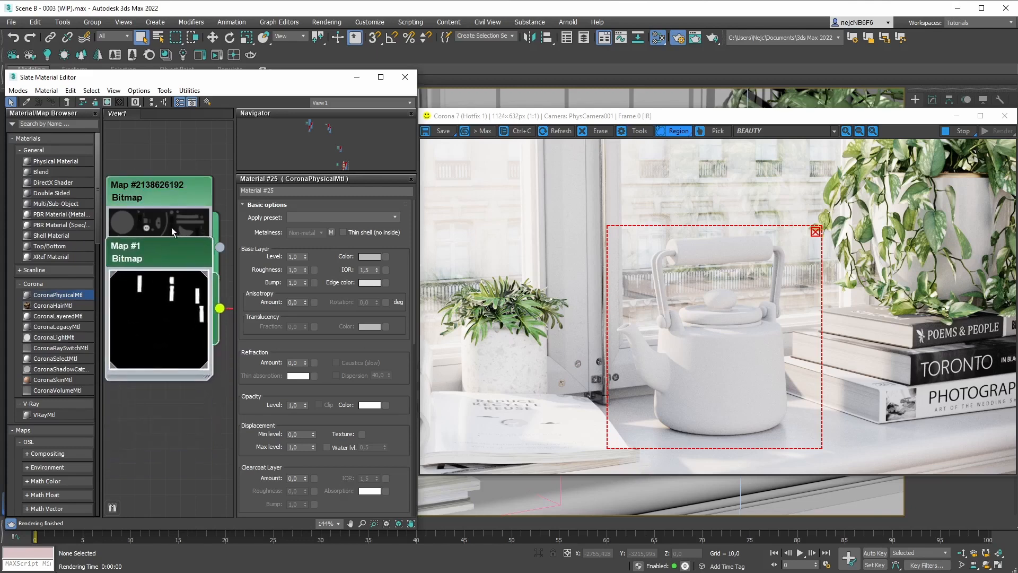
drag(183, 249, 197, 265)
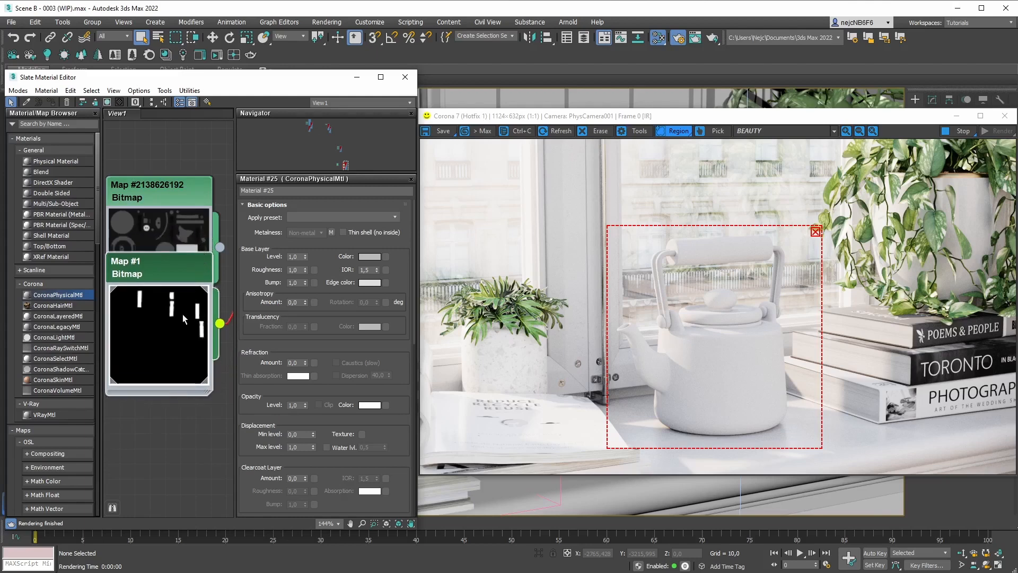
drag(140, 299, 160, 348)
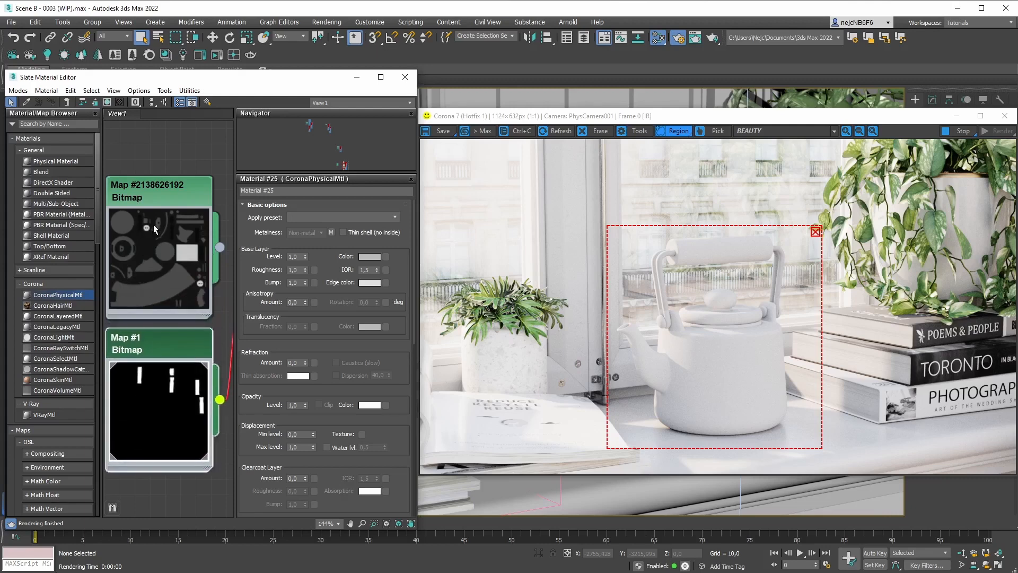
Connect the grayscale roughness bitmap to the kettle material's base Roughness as an instance.
scroll(181, 242, down, 2)
scroll(181, 243, down, 4)
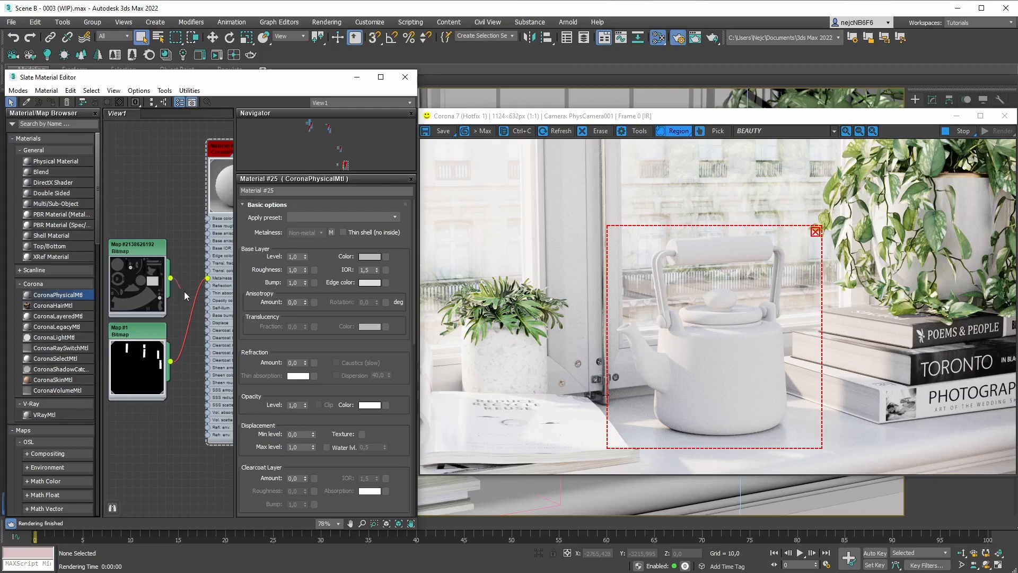
drag(184, 296, 316, 272)
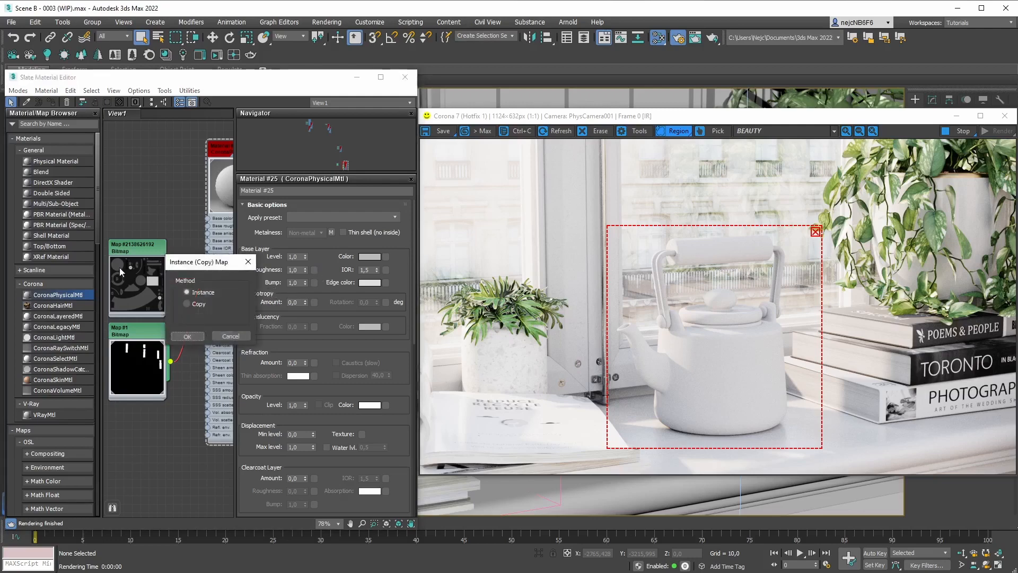
click(180, 335)
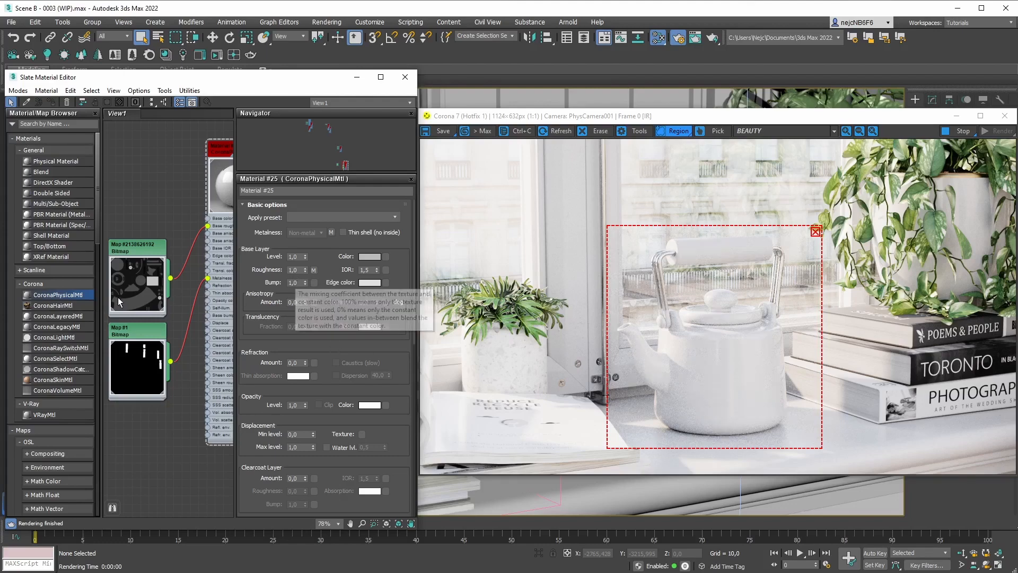
Place the blue and brown color bitmap above the roughness bitmap and connect it to the kettle material's base Color.
scroll(130, 300, down, 8)
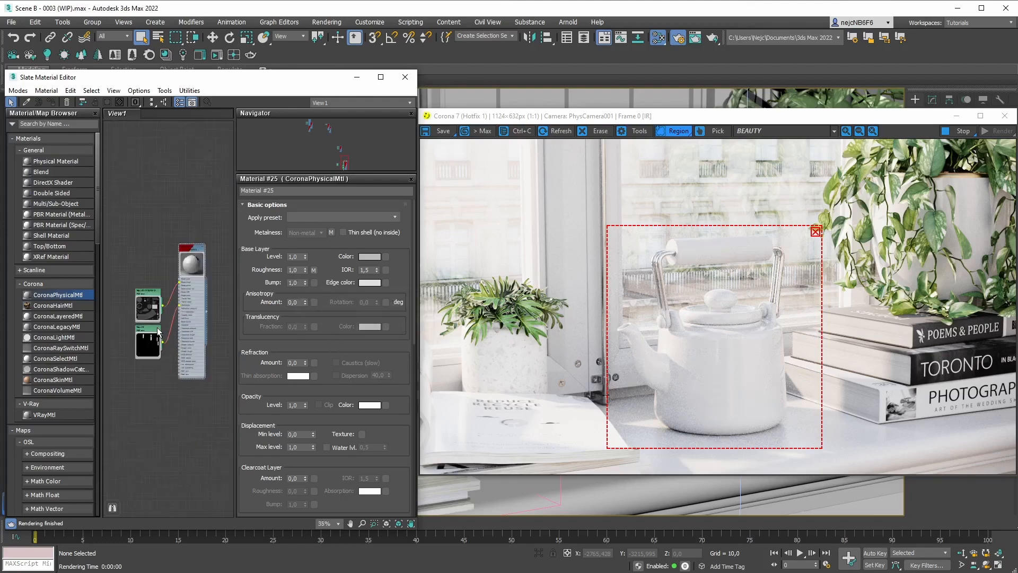
scroll(129, 304, up, 8)
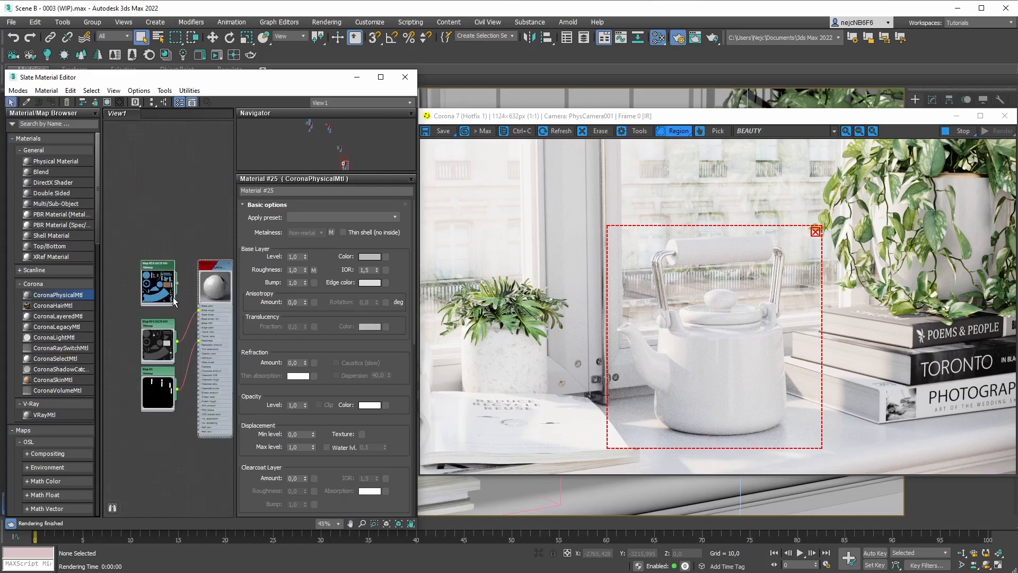
drag(162, 263, 204, 301)
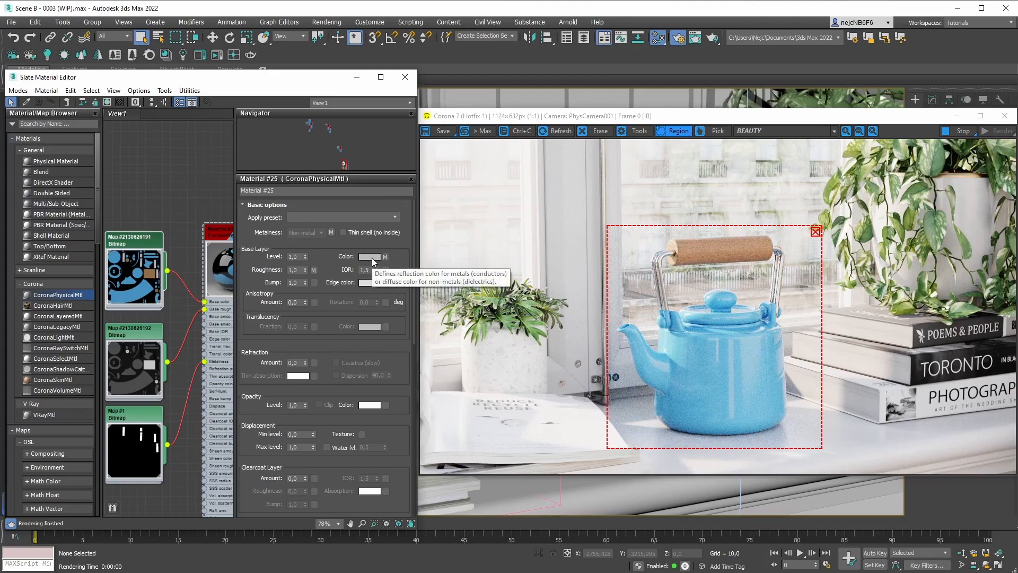
scroll(122, 286, up, 3)
middle_drag(139, 287, 170, 260)
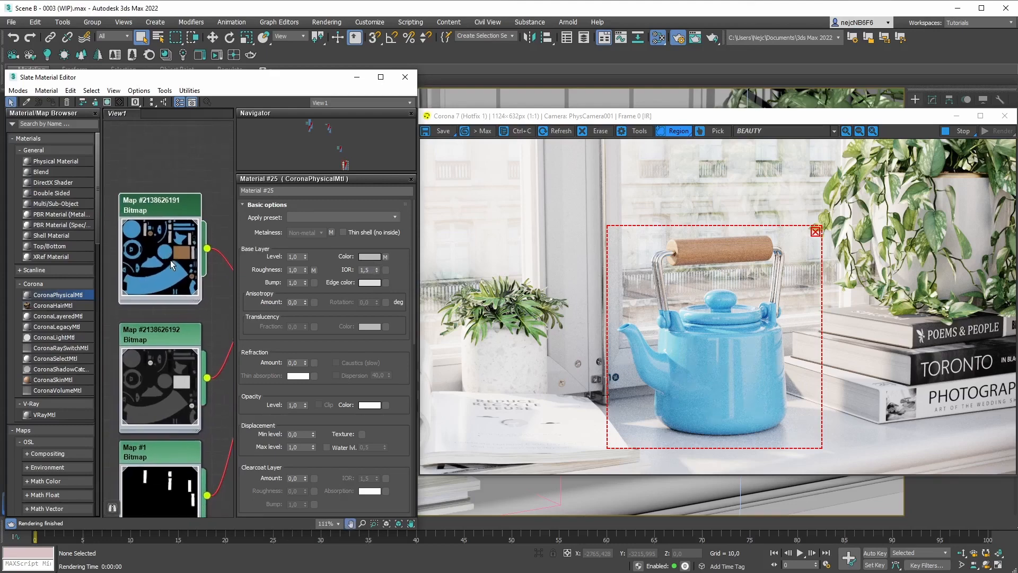
scroll(170, 260, up, 2)
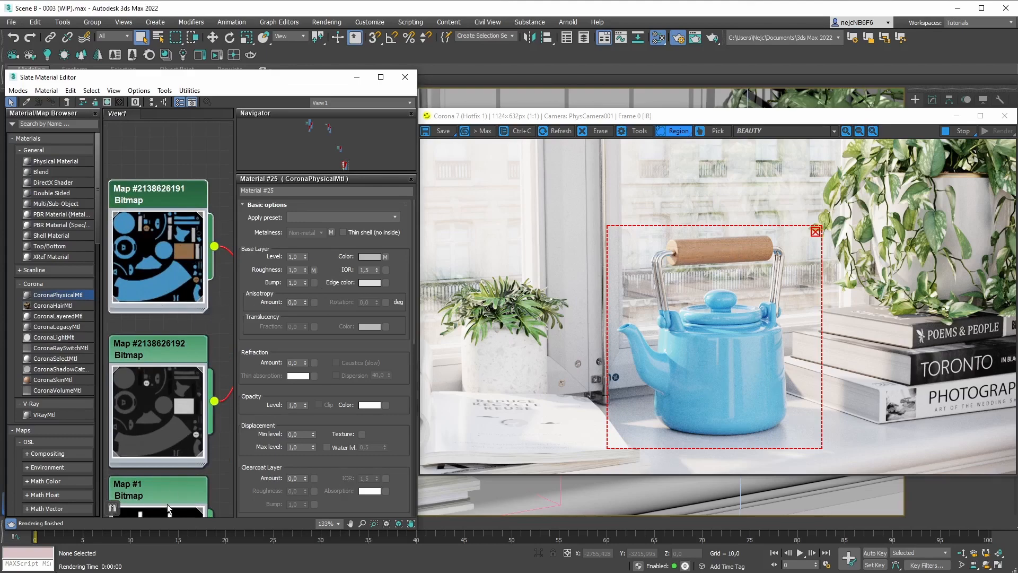
Overlay the metalness mask below the color bitmap to compare the handle's metal areas, and return it to the end of the stack.
drag(167, 503, 152, 253)
scroll(152, 251, up, 2)
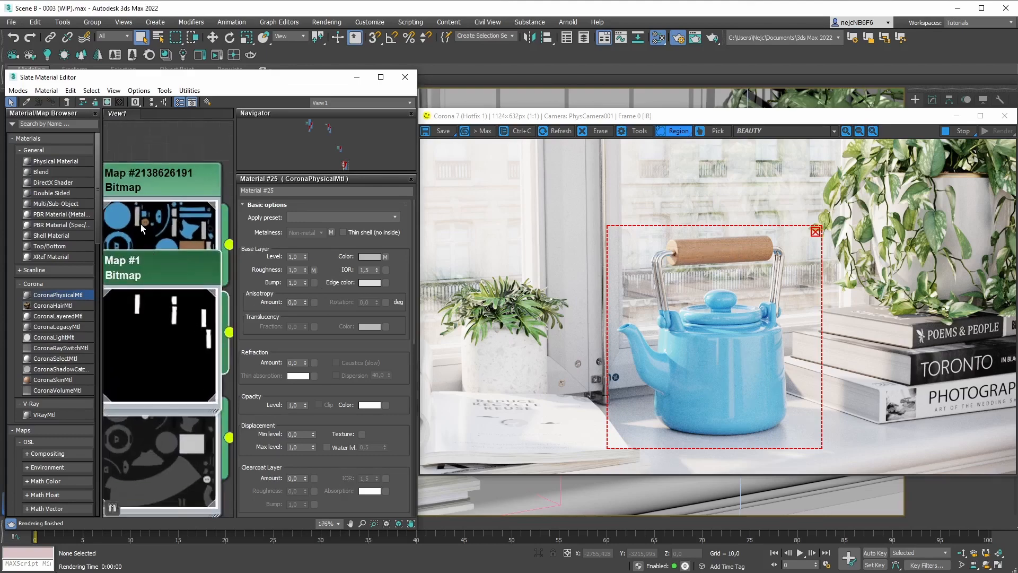
scroll(139, 225, up, 1)
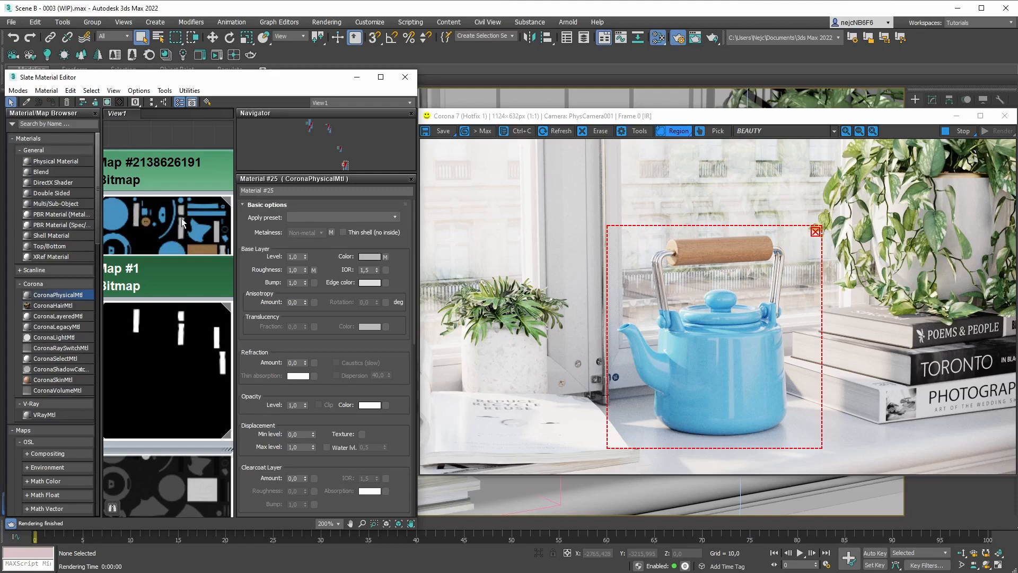
scroll(194, 276, down, 5)
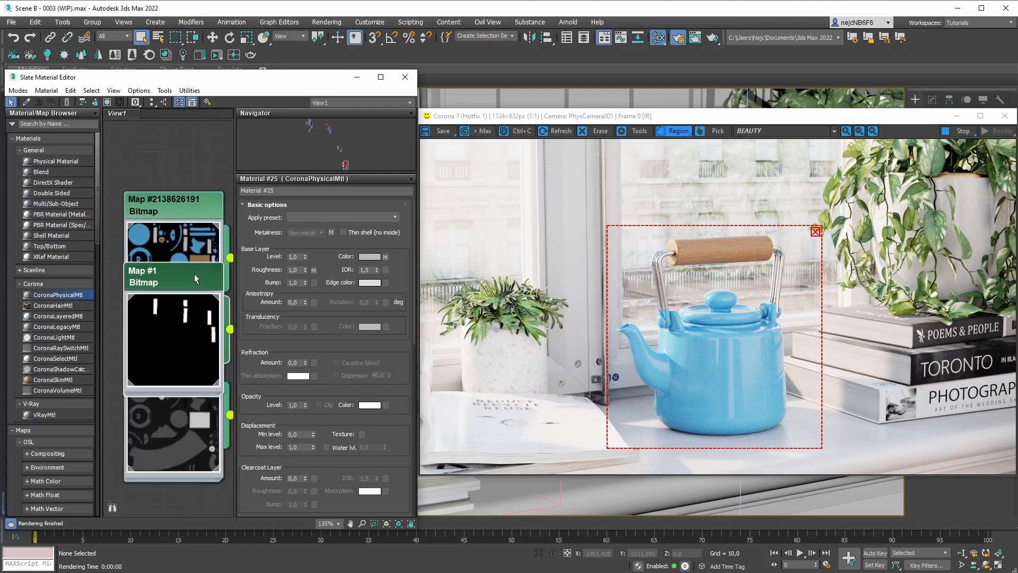
drag(191, 440, 191, 445)
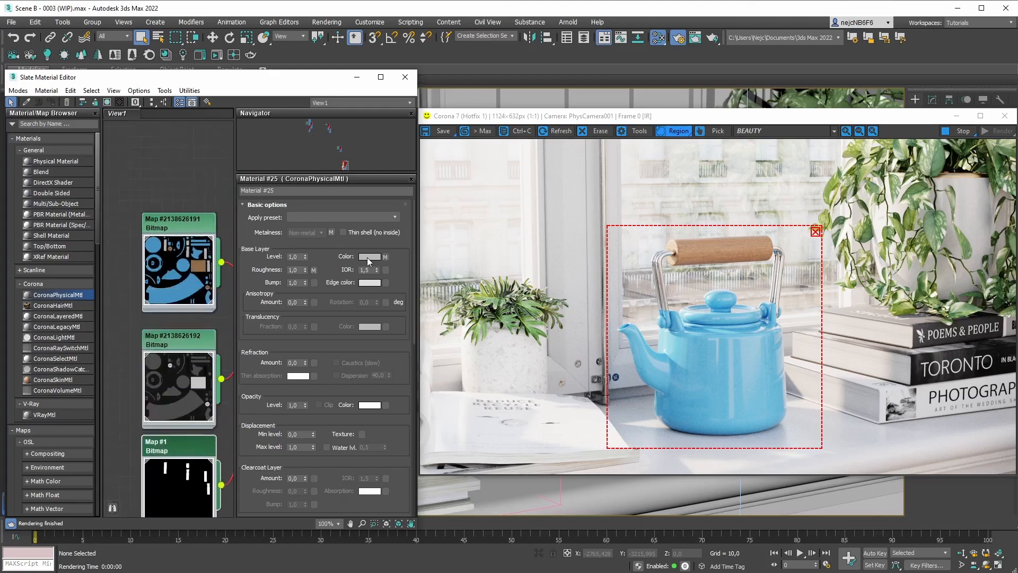
Check the base color swatch's values, close the picker without changes, and examine the metal areas in the color bitmap.
click(370, 257)
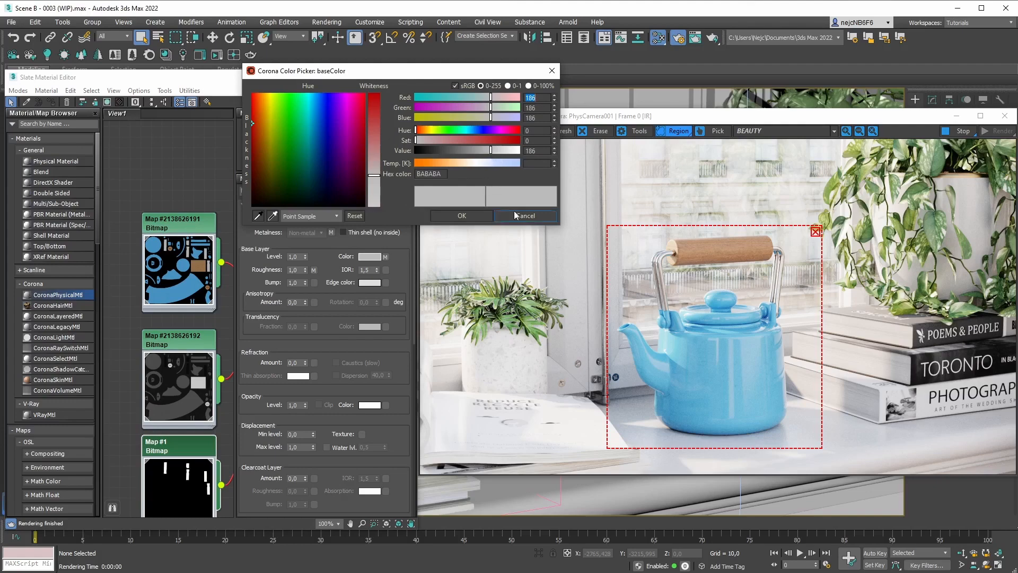
click(501, 216)
scroll(183, 251, up, 4)
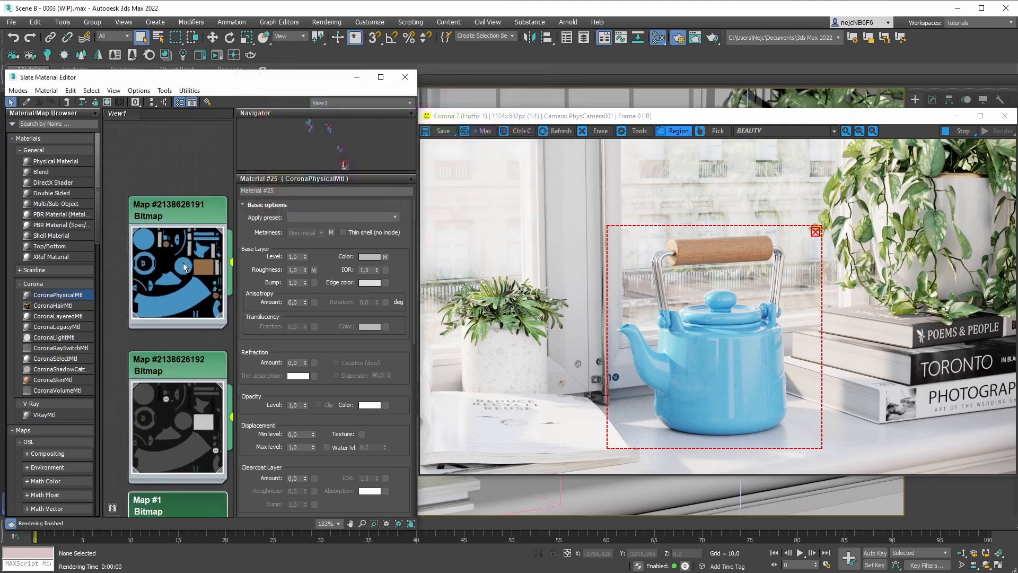
scroll(150, 240, up, 1)
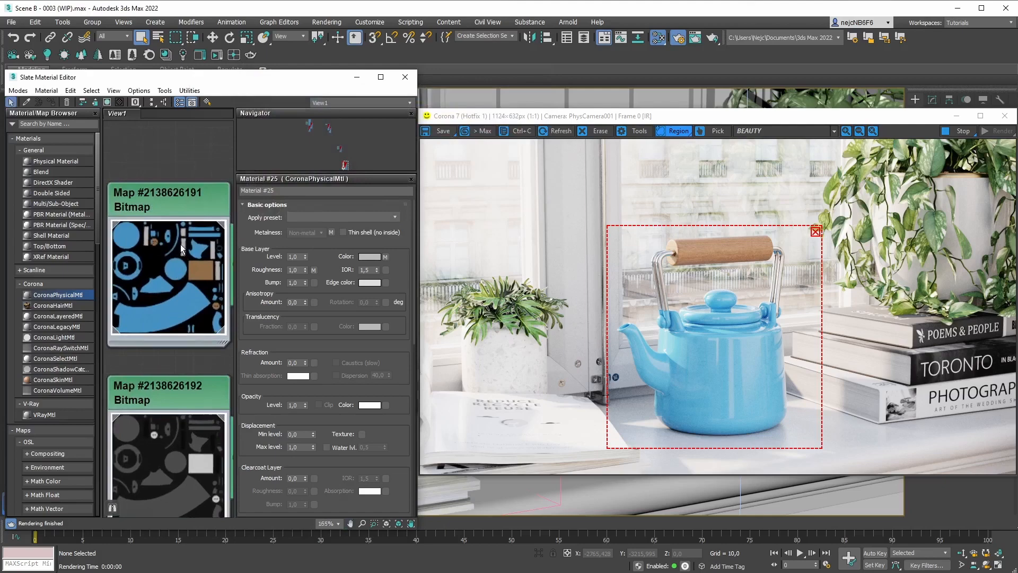
scroll(207, 280, down, 5)
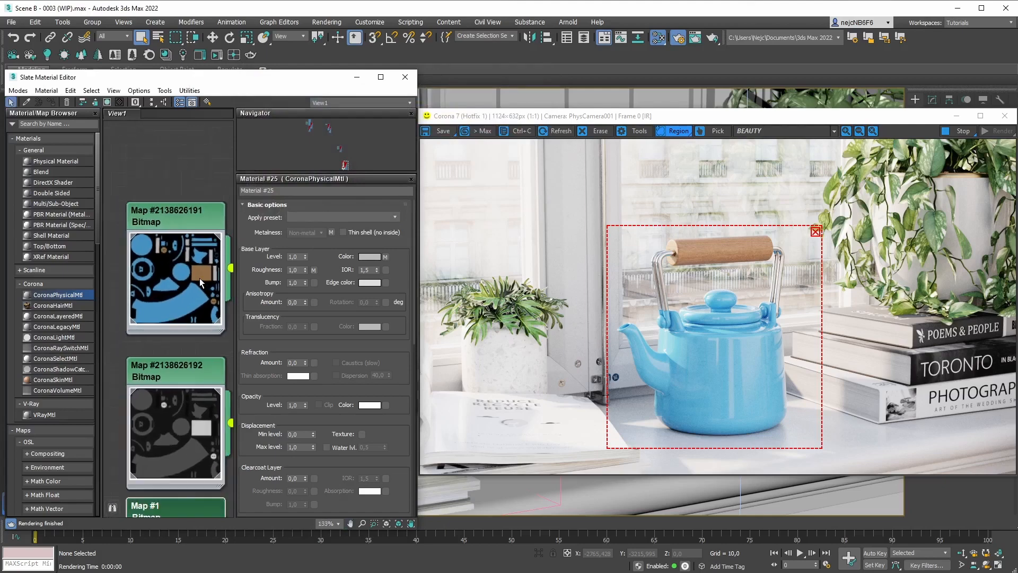